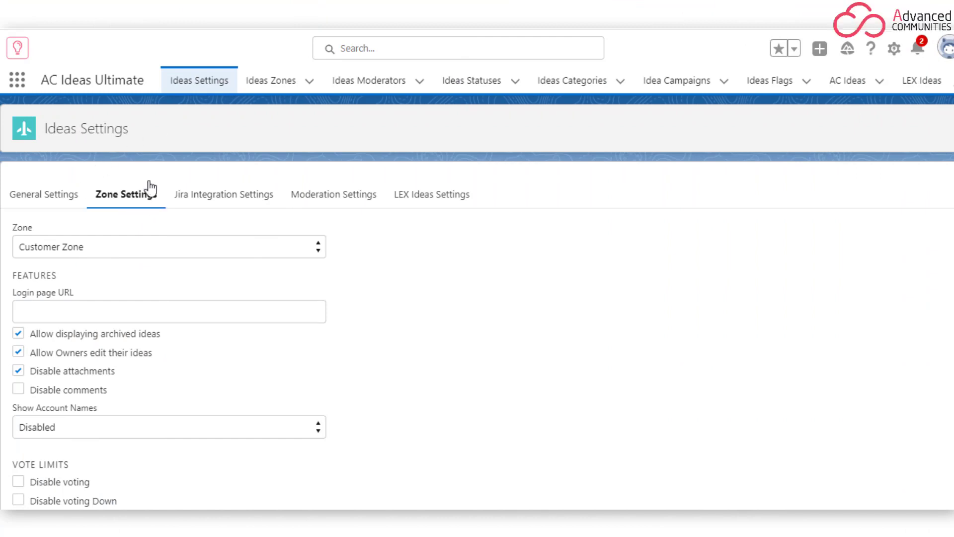
Switch the zone settings to the Internal Zone
scroll(150, 188, "down", 2)
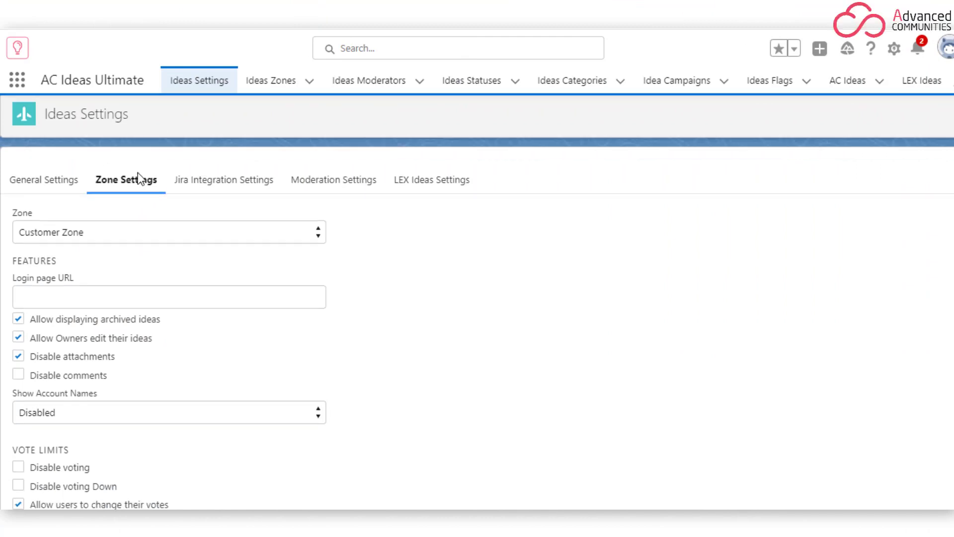
left_click(165, 184)
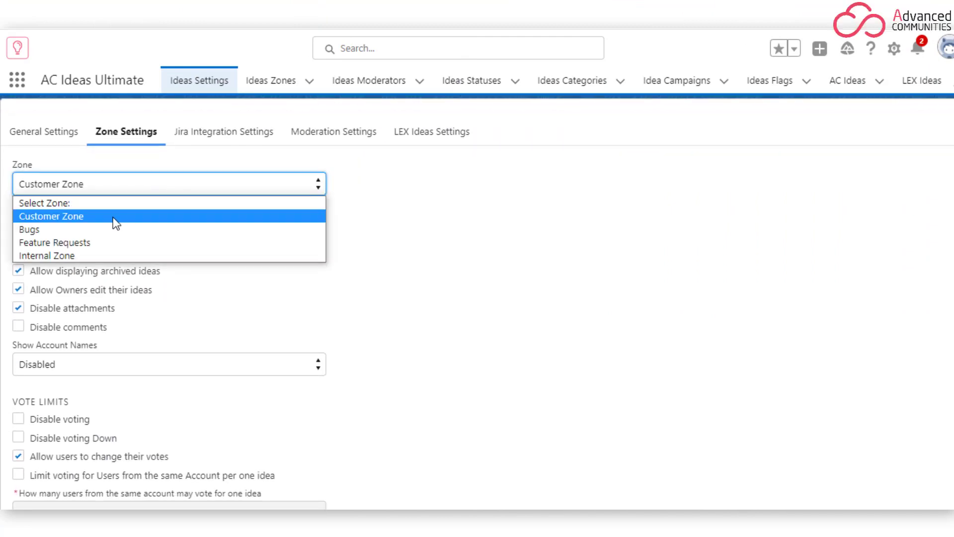
left_click(89, 255)
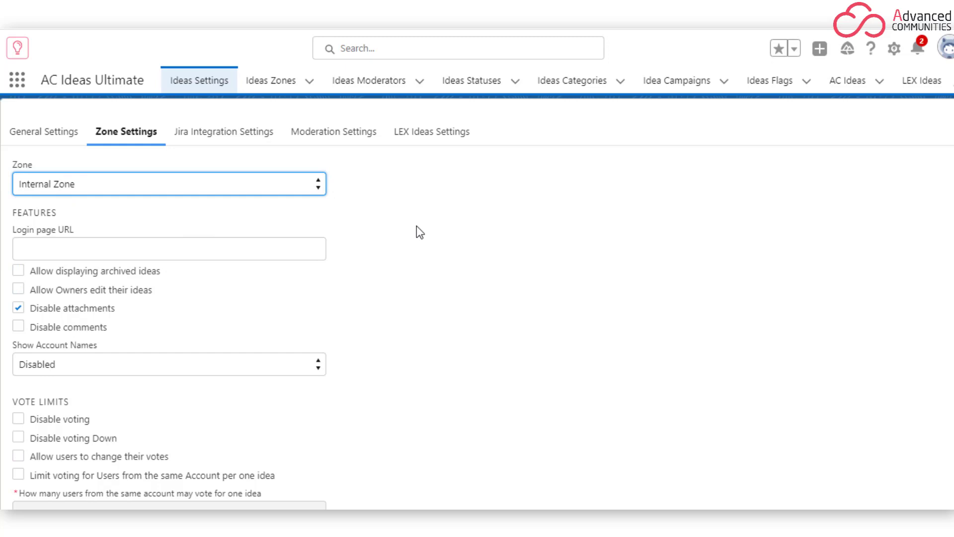
Scroll up and down through the Internal Zone's settings to review them
scroll(258, 233, "down", 2)
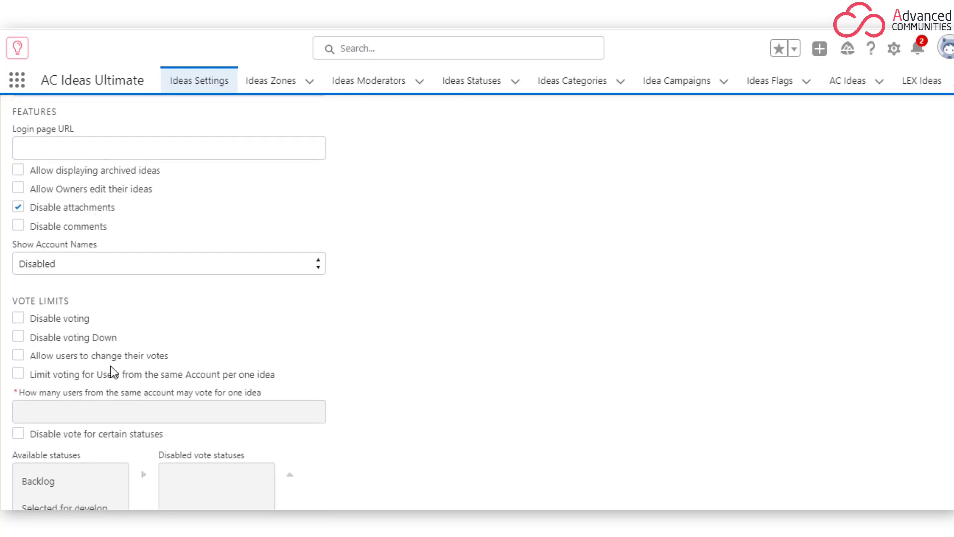
scroll(110, 371, "down", 3)
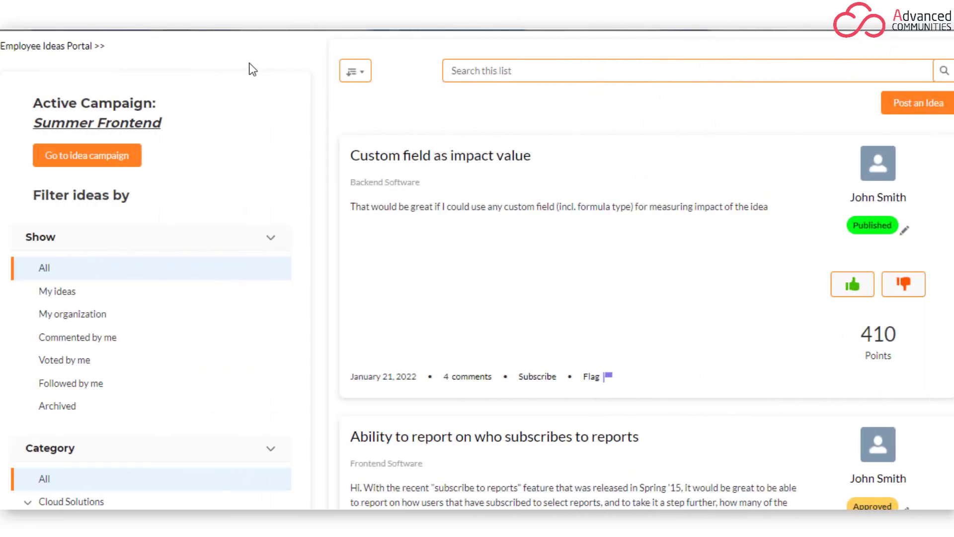
scroll(397, 126, "down", 2)
scroll(151, 245, "down", 3)
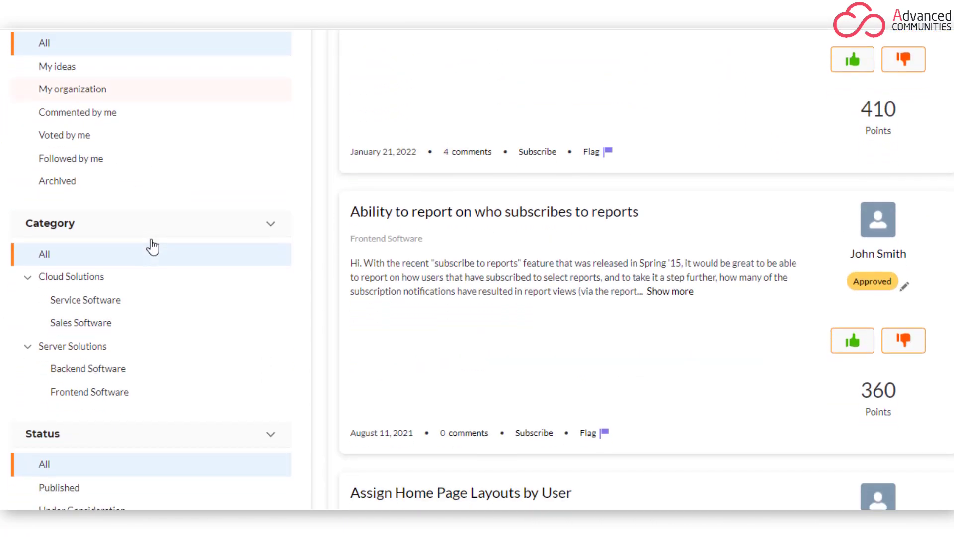
scroll(208, 305, "down", 3)
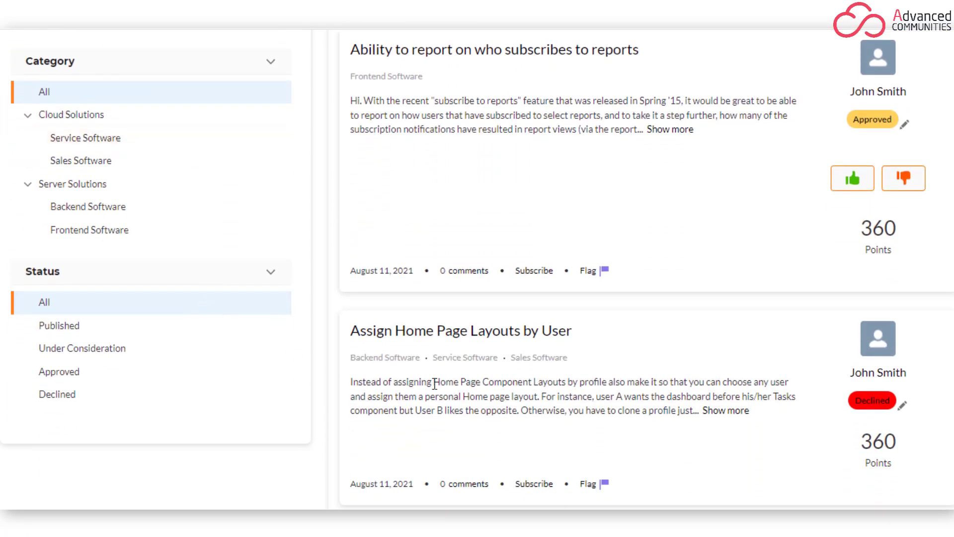
scroll(581, 315, "up", 6)
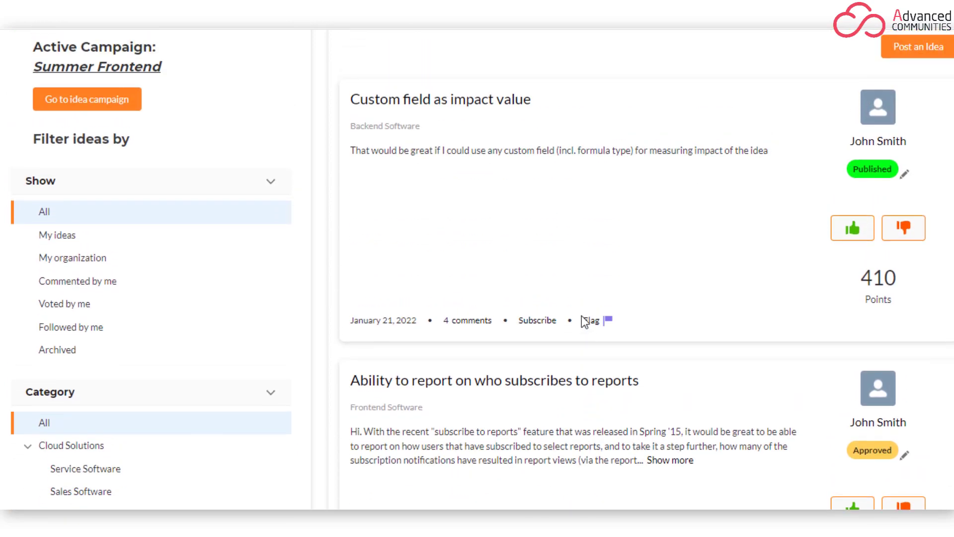
scroll(582, 321, "up", 2)
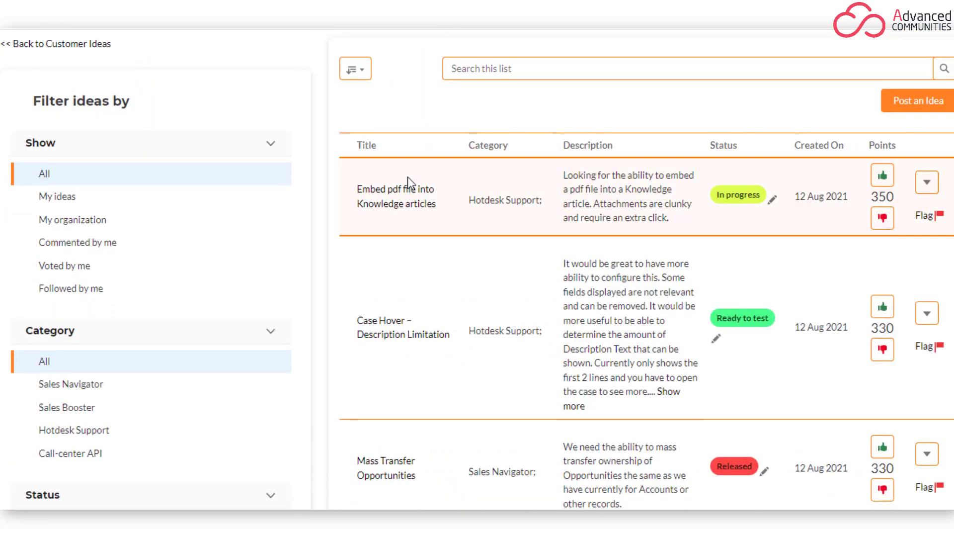
scroll(254, 241, "down", 4)
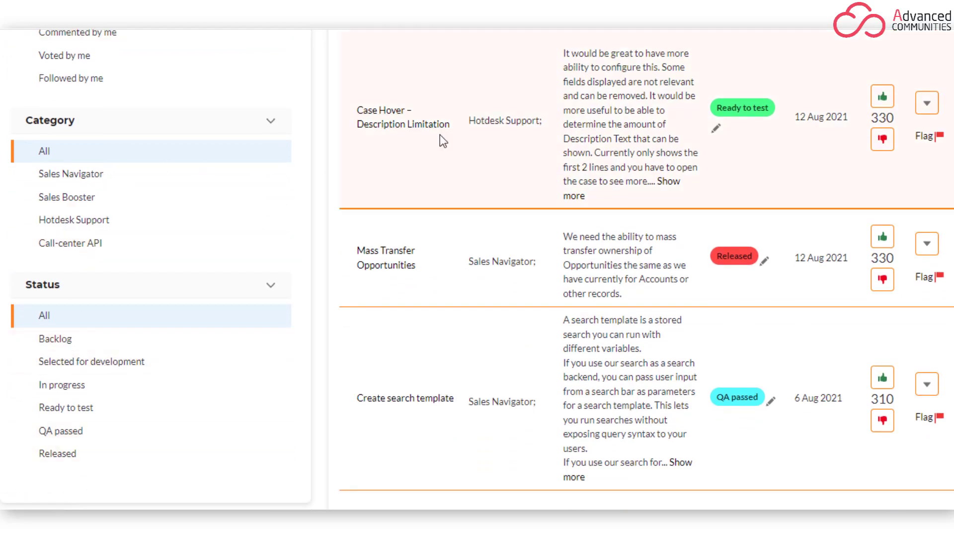
scroll(447, 169, "down", 2)
scroll(454, 159, "up", 5)
scroll(454, 160, "up", 1)
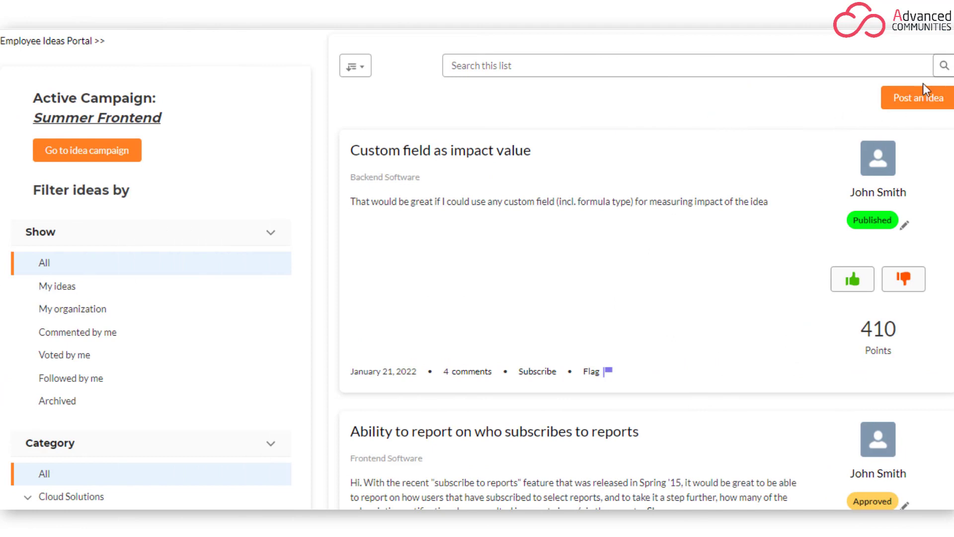
Open the Post an Idea form and scroll through its fields
left_click(921, 102)
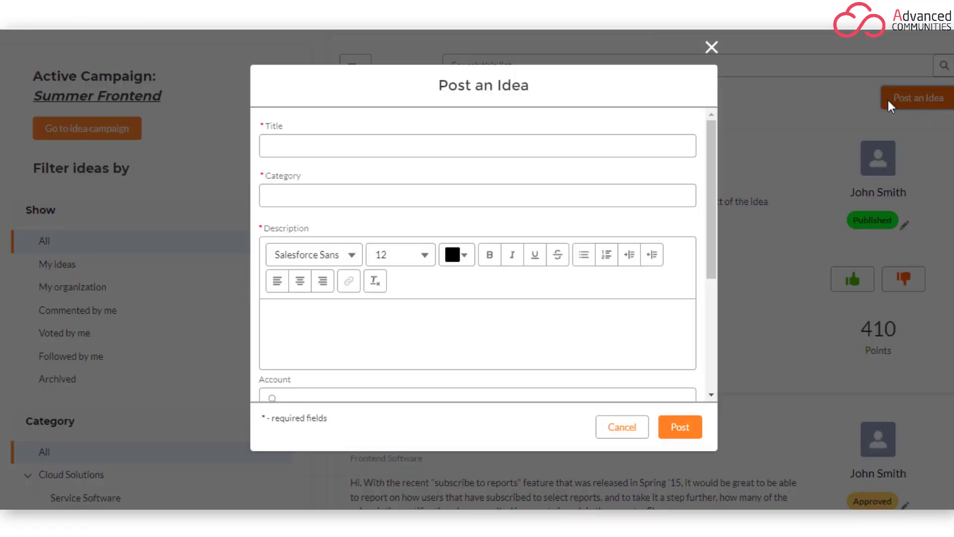
scroll(547, 139, "down", 3)
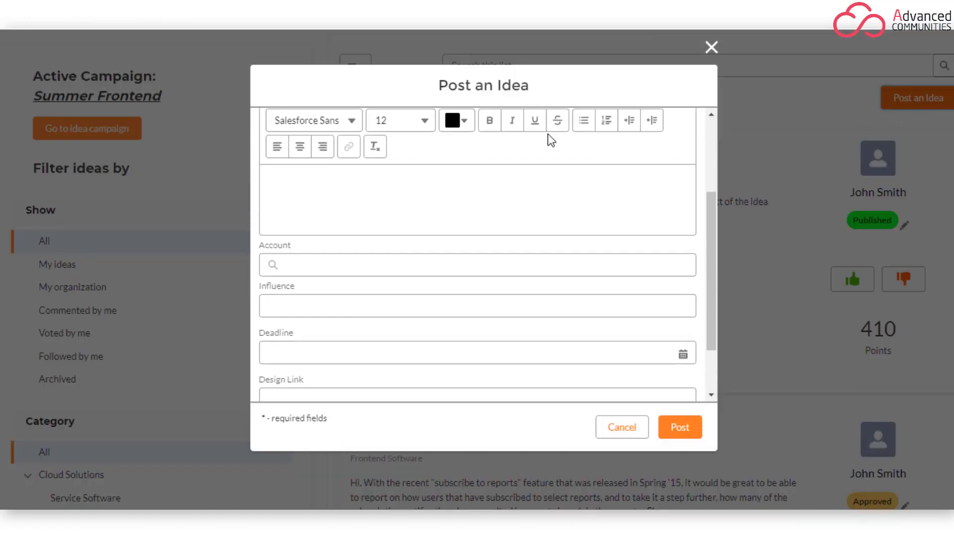
scroll(550, 140, "down", 1)
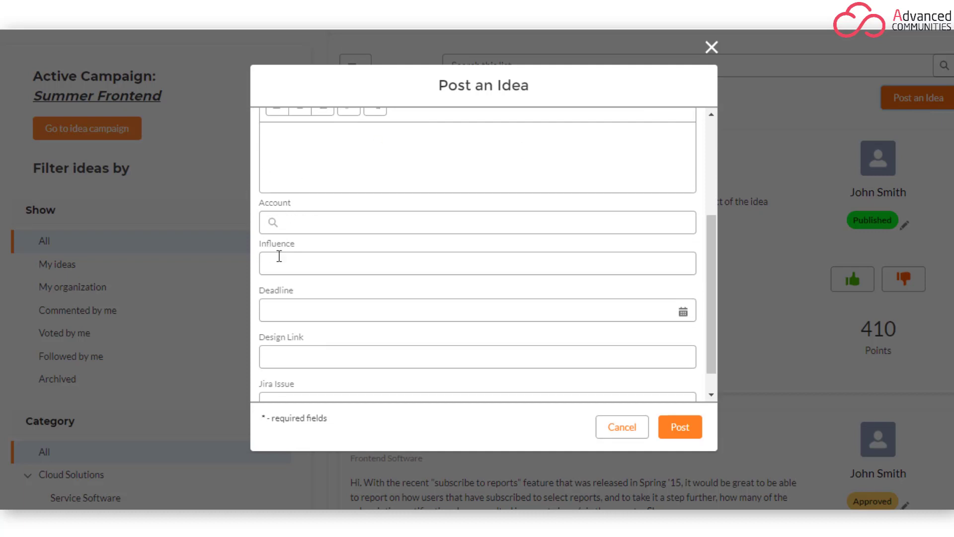
scroll(332, 312, "down", 1)
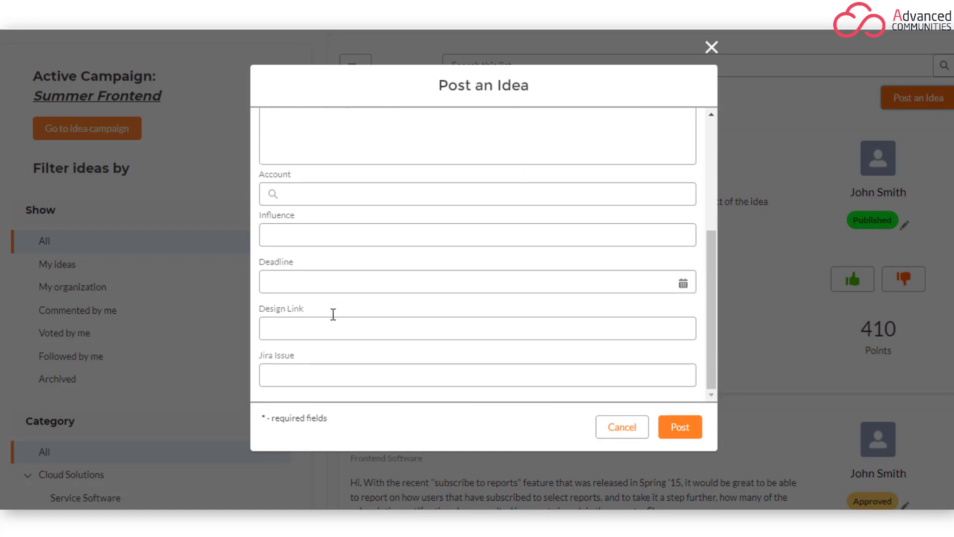
scroll(298, 398, "up", 6)
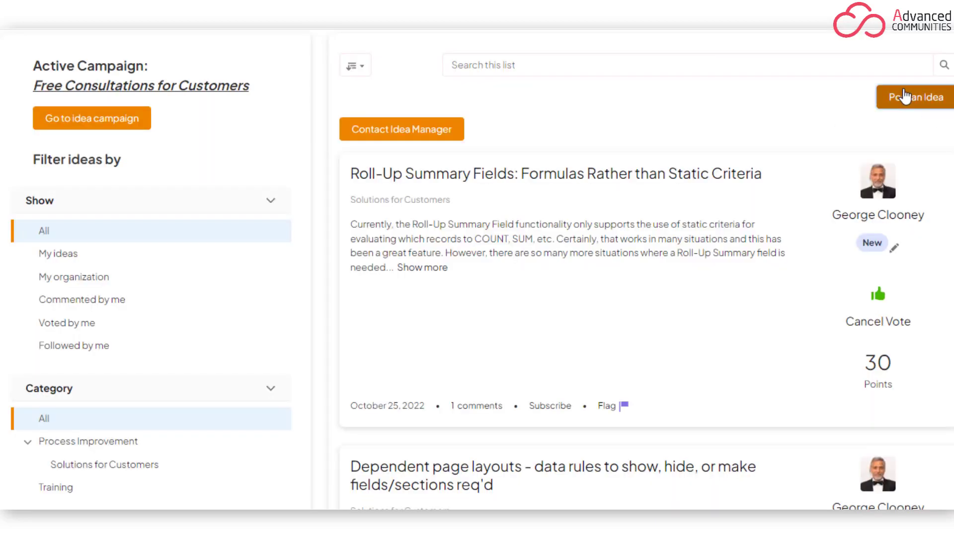
In the campaign's Post an Idea form, set the description text colour to blue and browse the font list
left_click(905, 96)
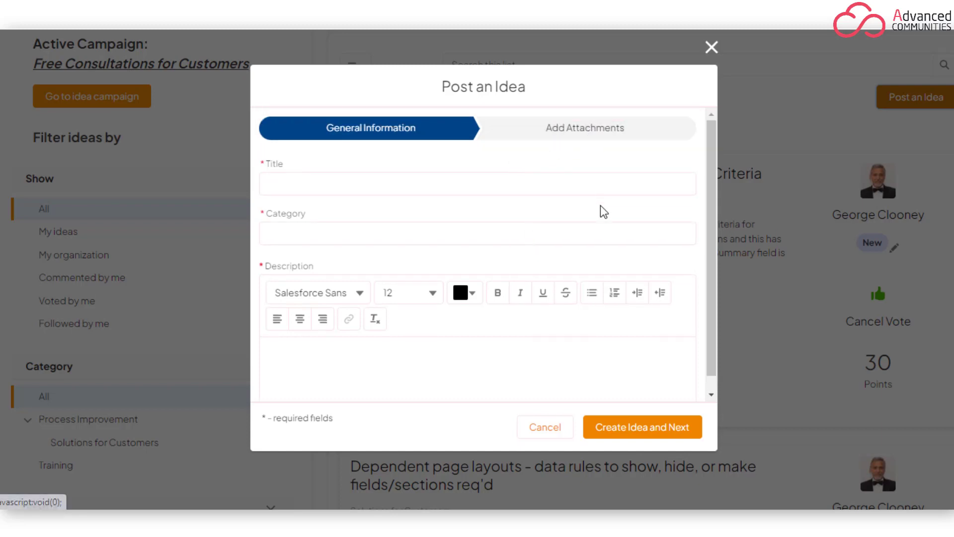
scroll(611, 268, "down", 1)
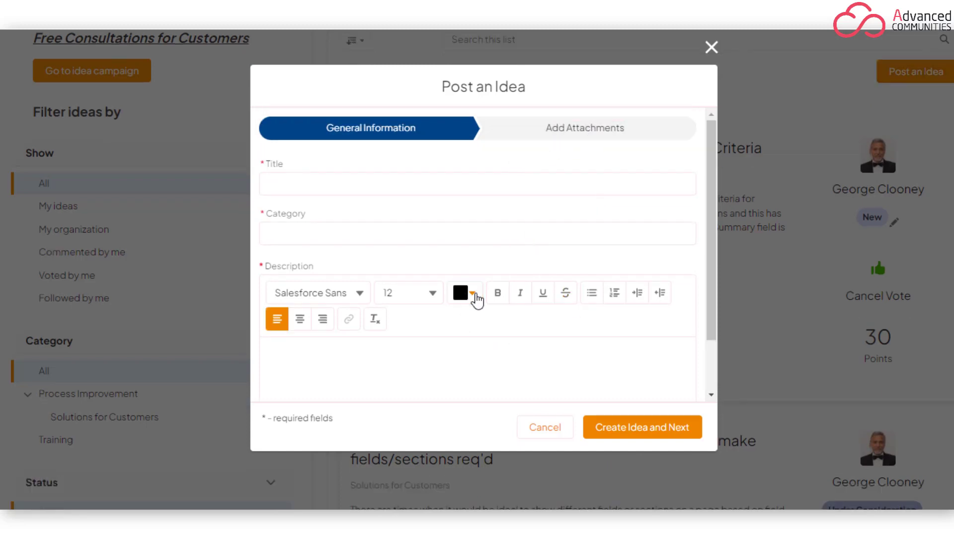
left_click(472, 293)
left_click_drag(341, 397, 405, 401)
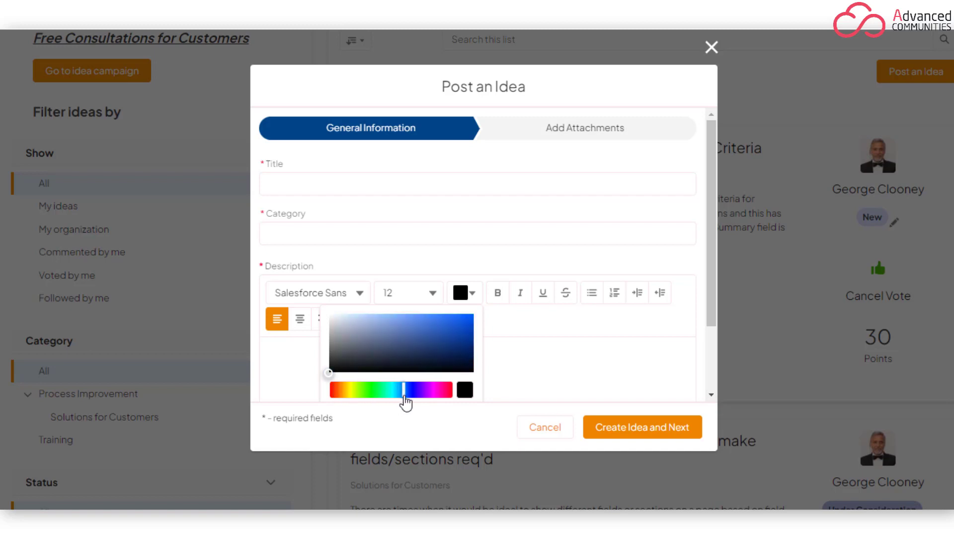
left_click(328, 293)
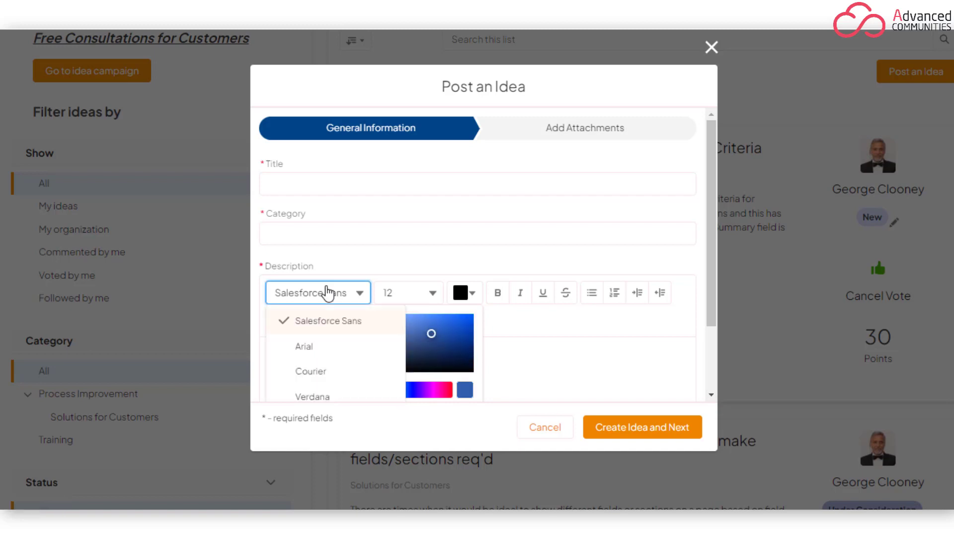
scroll(326, 328, "down", 3)
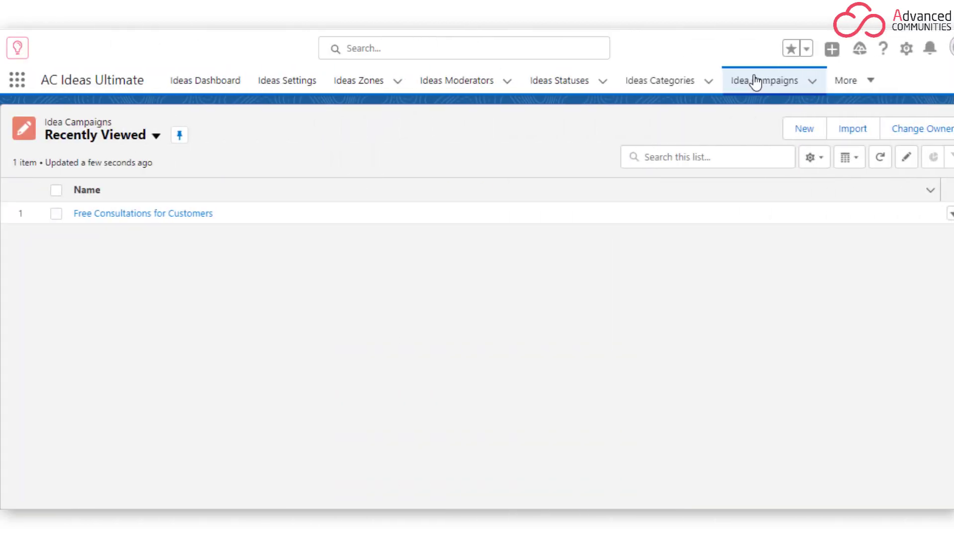
Open the Free Consultations for Customers campaign and read through its description
left_click(184, 214)
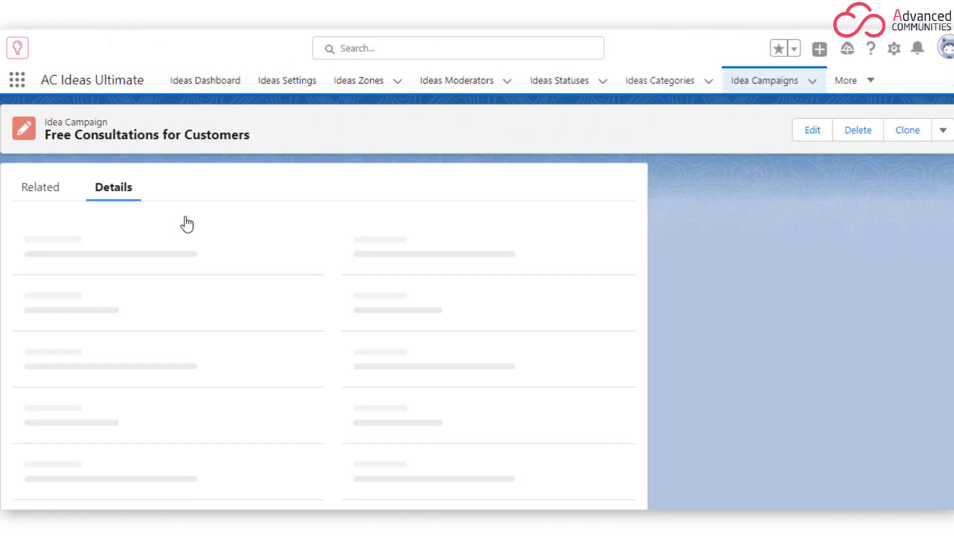
scroll(187, 224, "down", 3)
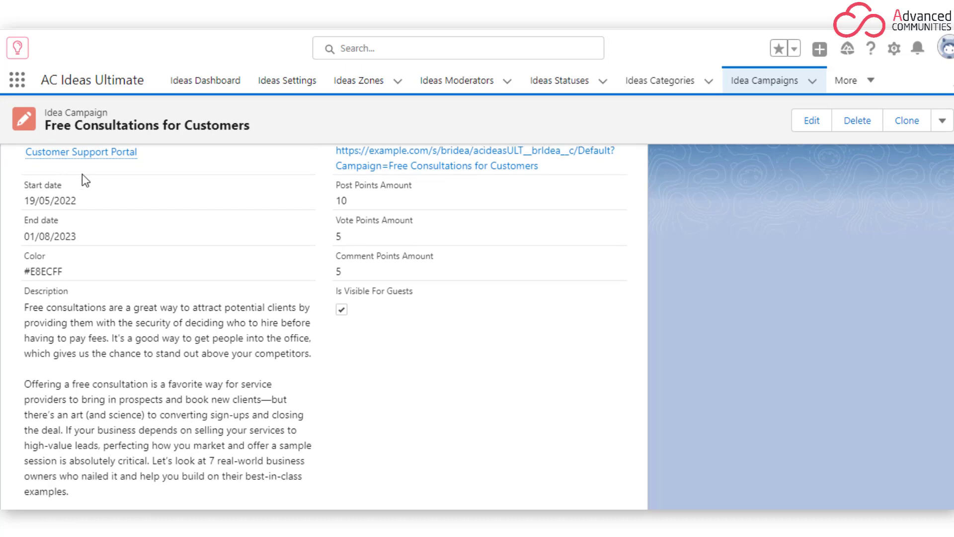
scroll(61, 266, "down", 3)
scroll(61, 266, "up", 1)
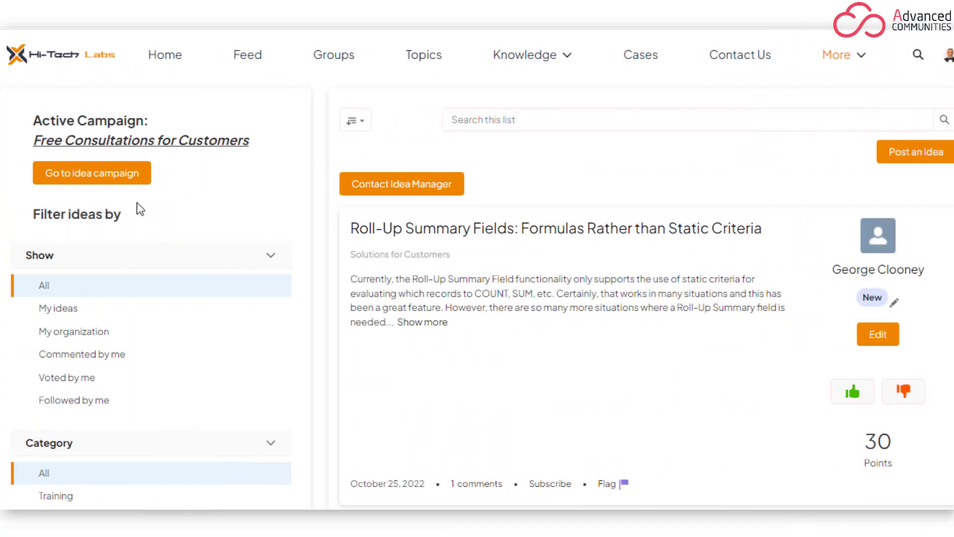
Show the campaign's ideas and scroll through its two idea cards
left_click(102, 172)
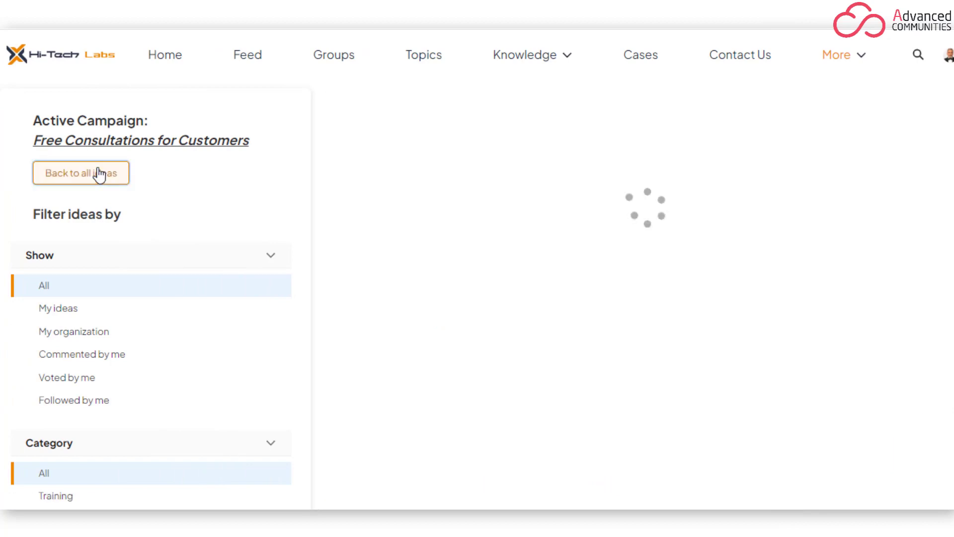
scroll(574, 130, "down", 1)
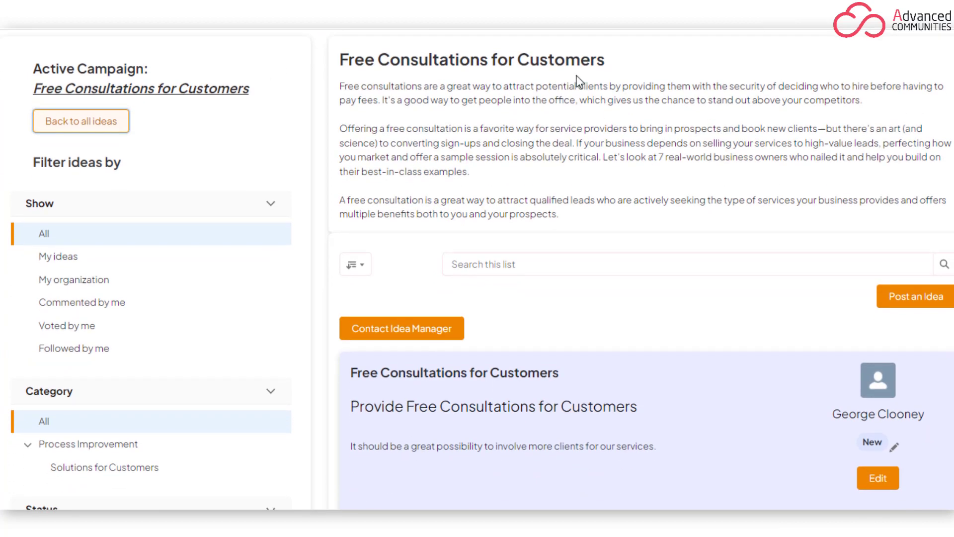
scroll(569, 182, "down", 5)
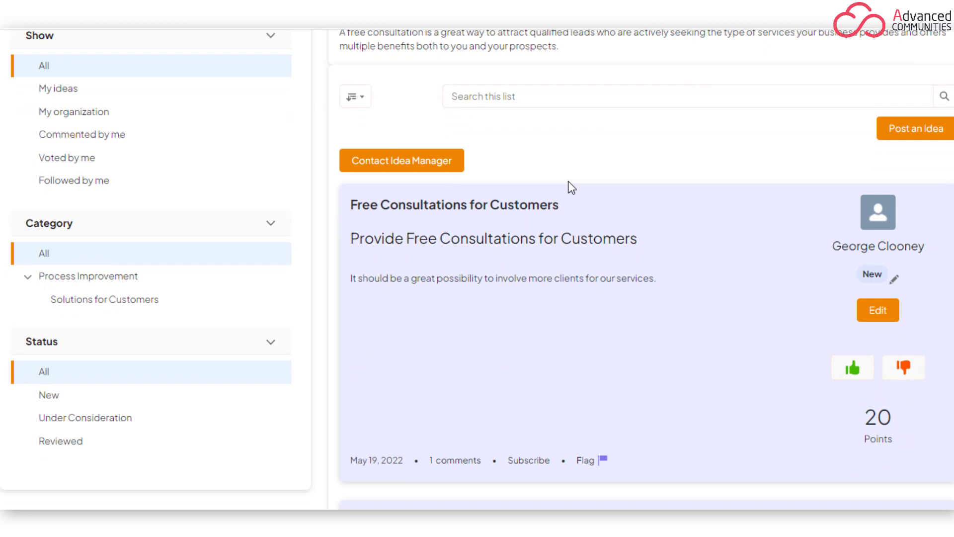
scroll(569, 183, "down", 4)
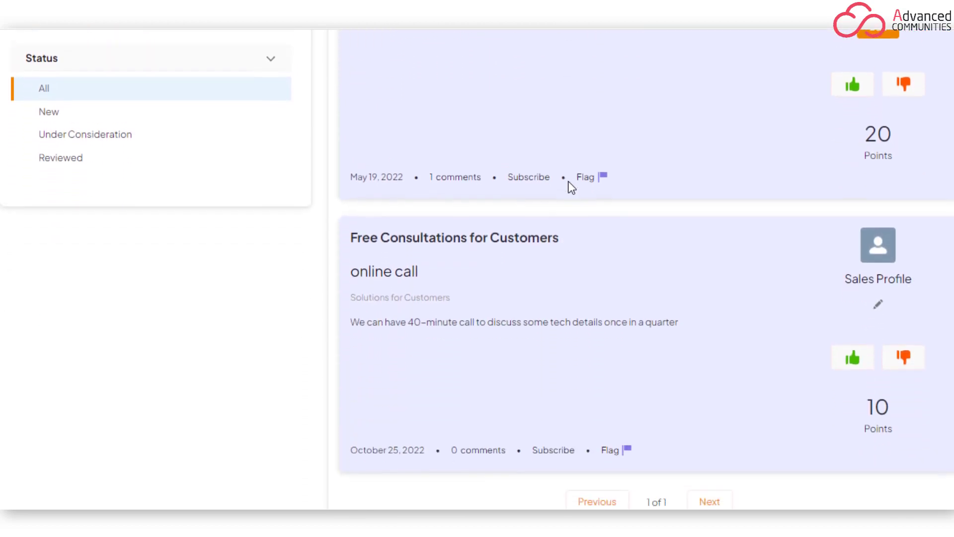
scroll(652, 337, "up", 10)
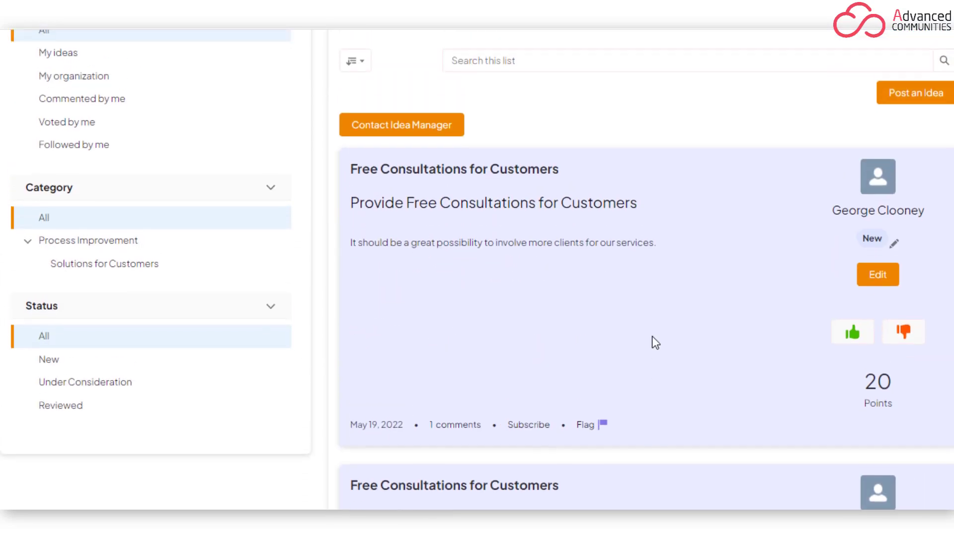
scroll(656, 343, "up", 2)
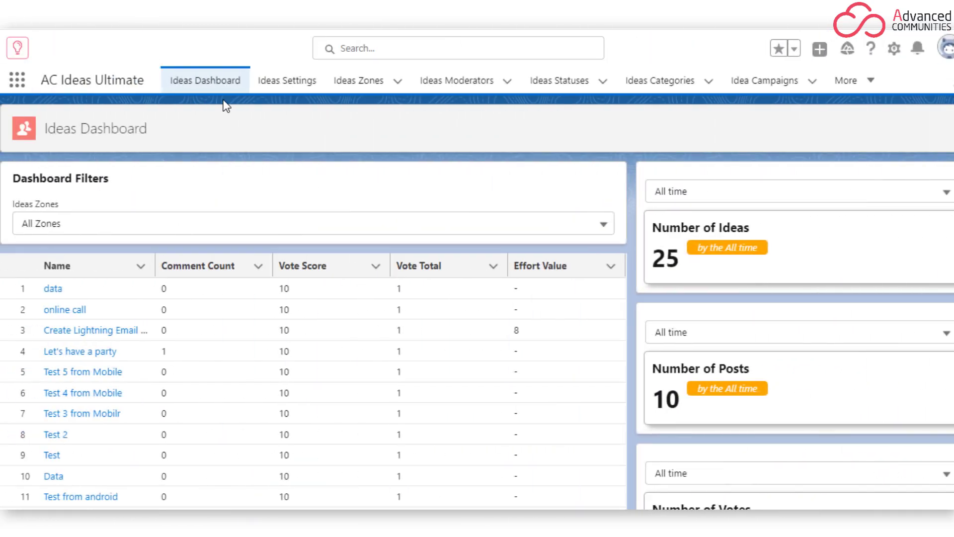
scroll(371, 176, "down", 1)
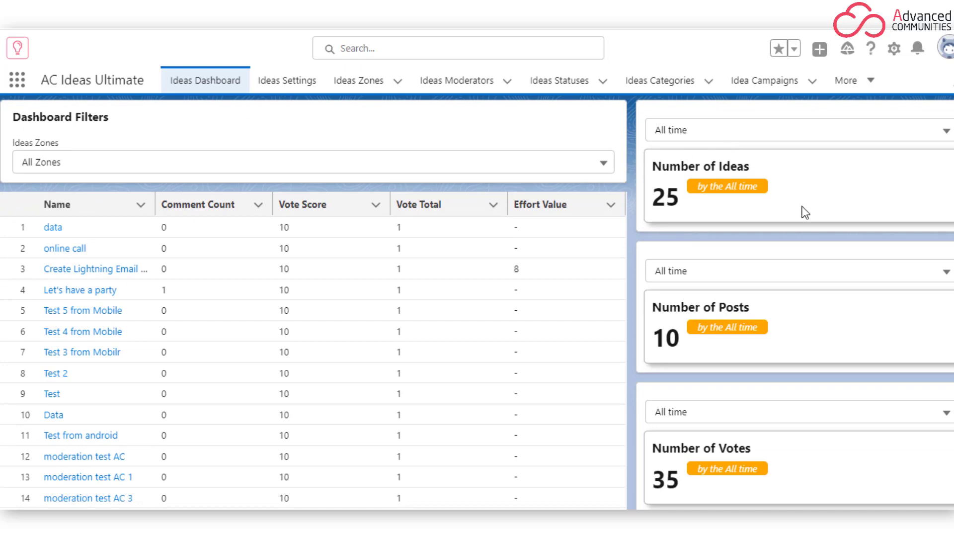
scroll(801, 477, "down", 3)
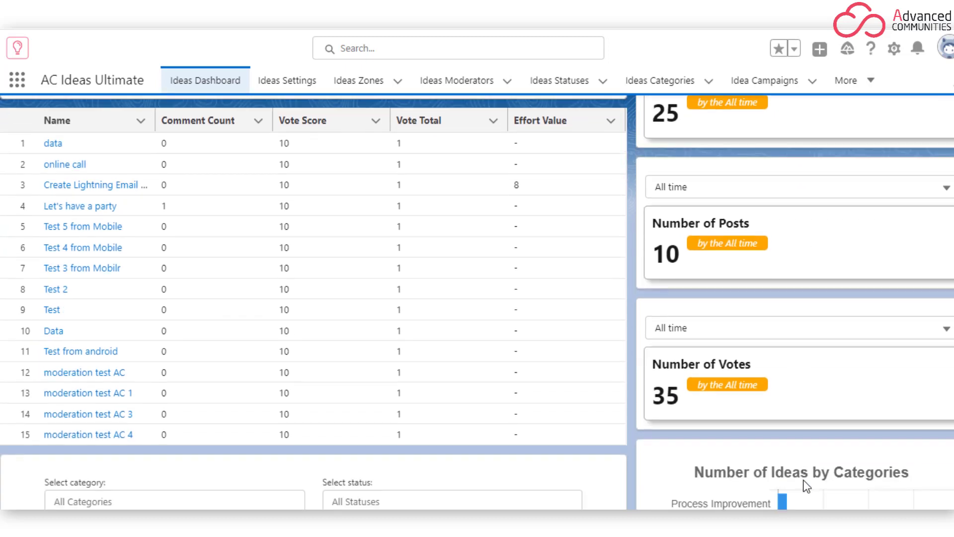
scroll(806, 485, "down", 1)
scroll(805, 383, "down", 4)
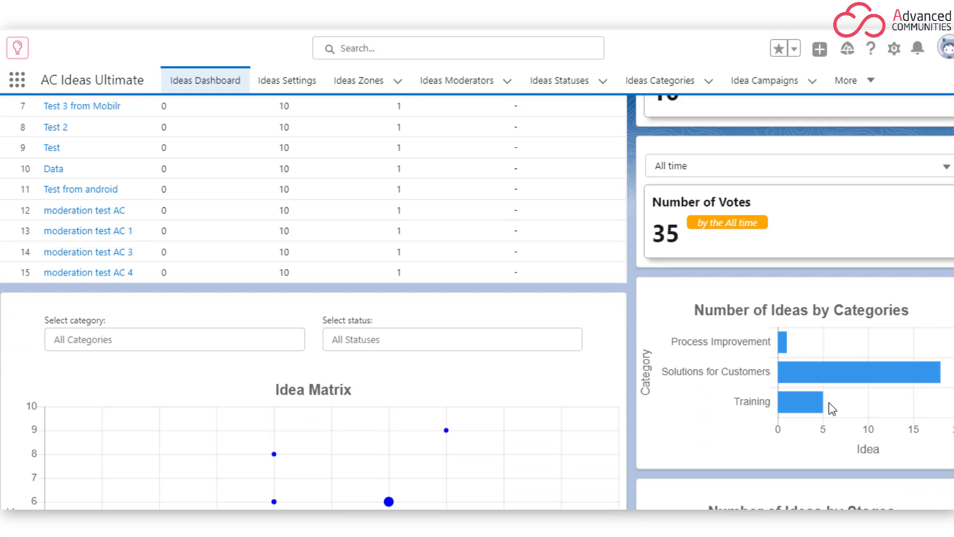
mouse_move(819, 445)
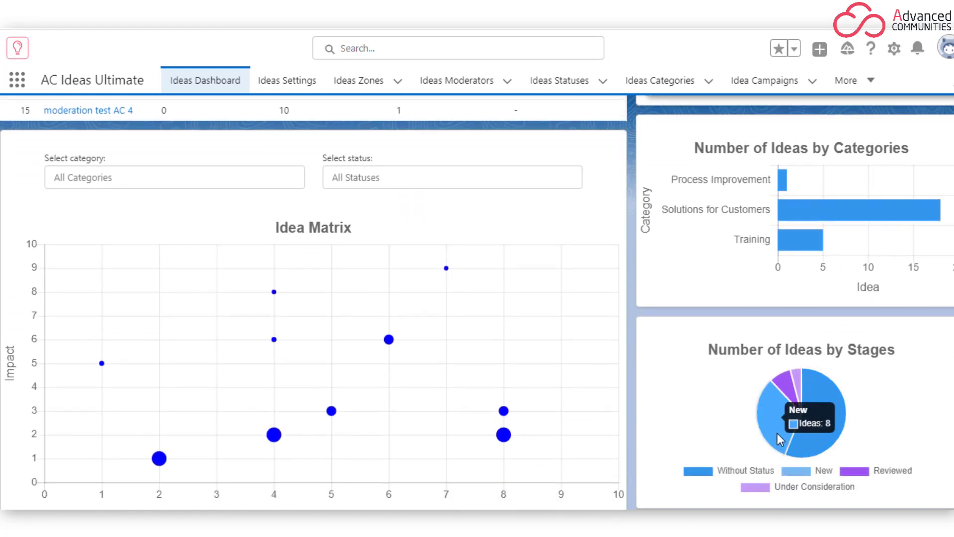
scroll(865, 388, "down", 1)
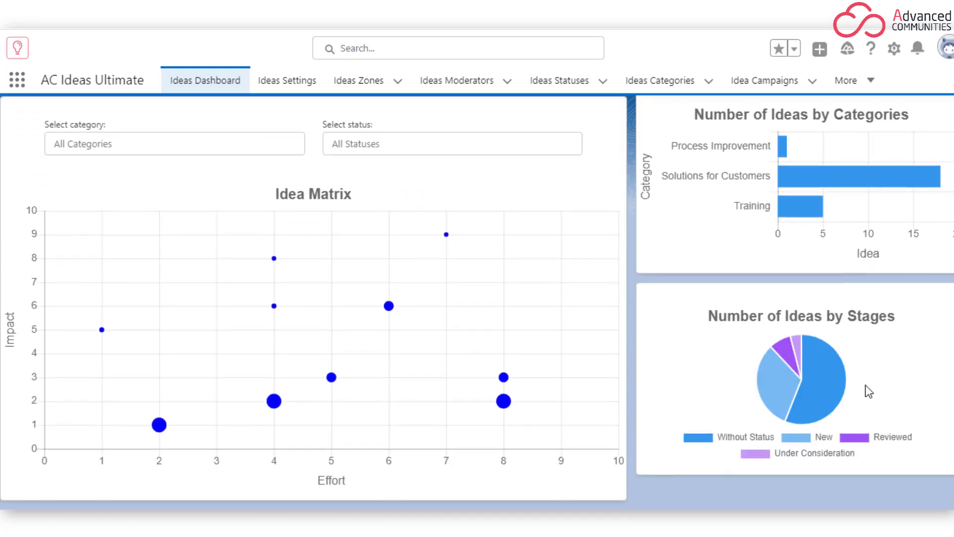
Open Ideas Reports > Idea Main and scroll its 25-record table with comment, vote and effort totals
scroll(866, 386, "up", 3)
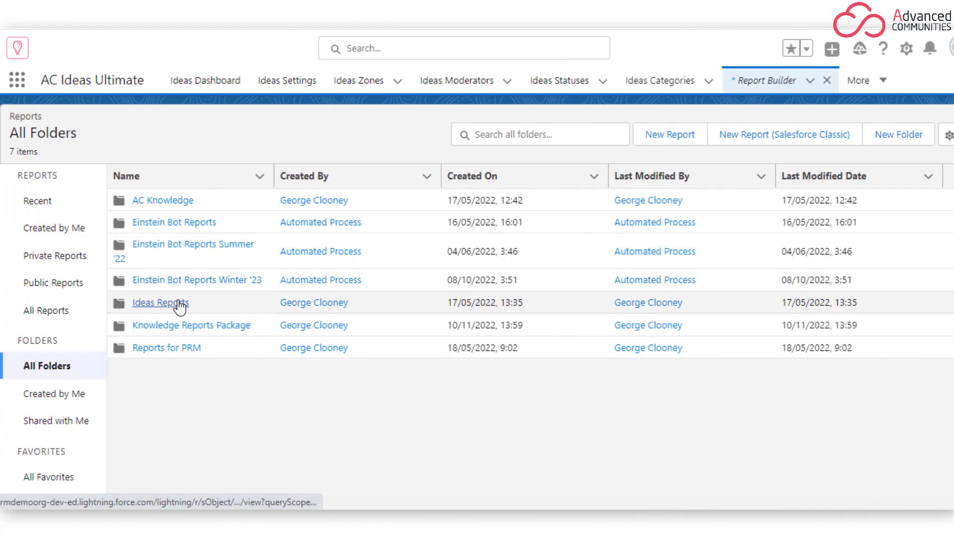
left_click(164, 303)
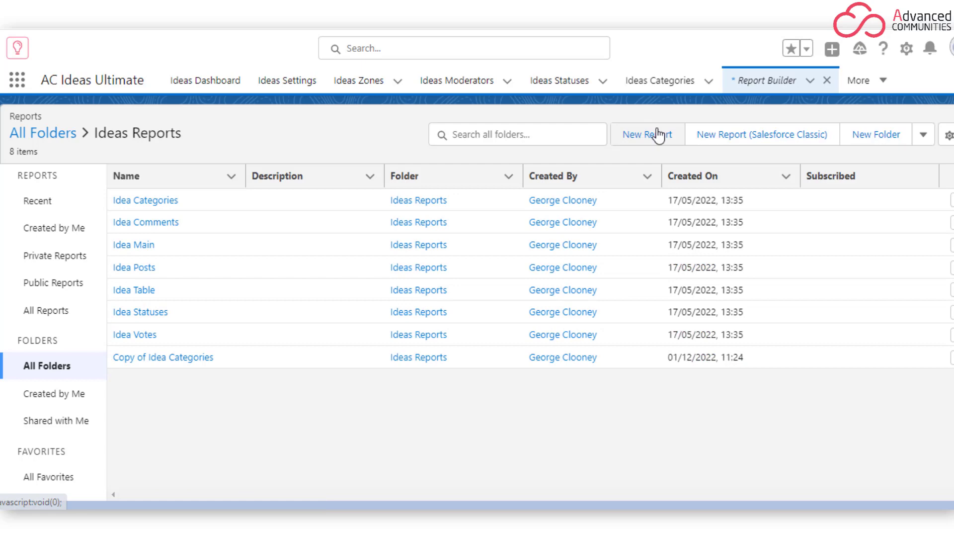
left_click(143, 246)
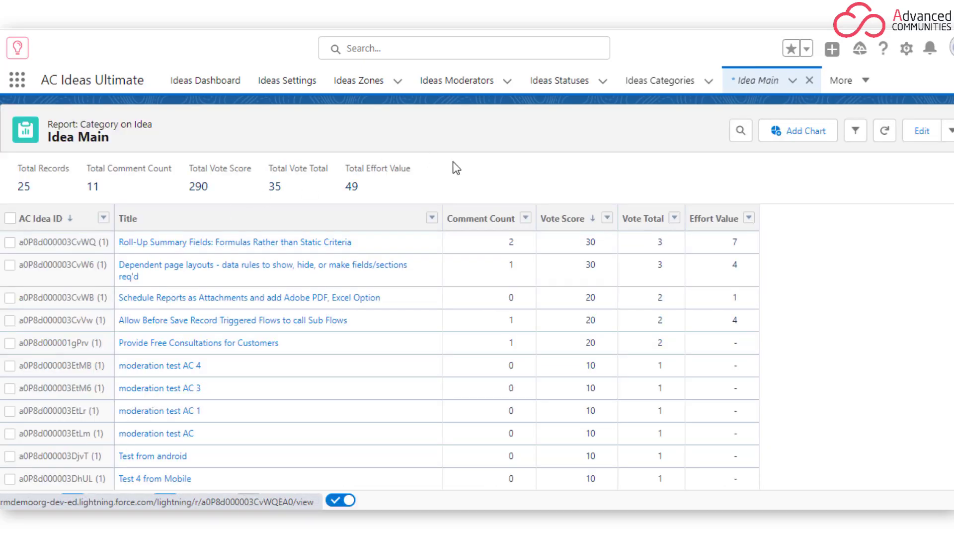
scroll(456, 168, "down", 5)
scroll(456, 168, "up", 4)
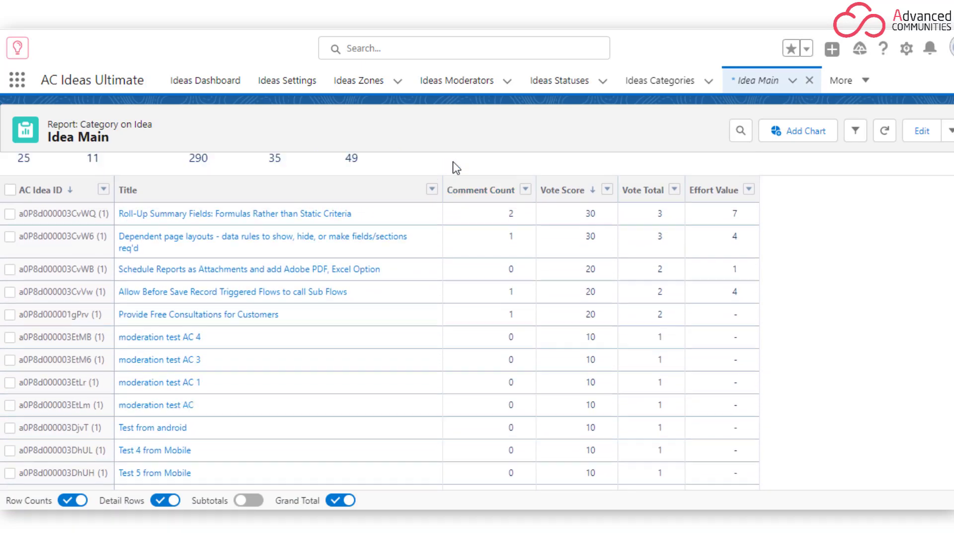
scroll(453, 162, "up", 1)
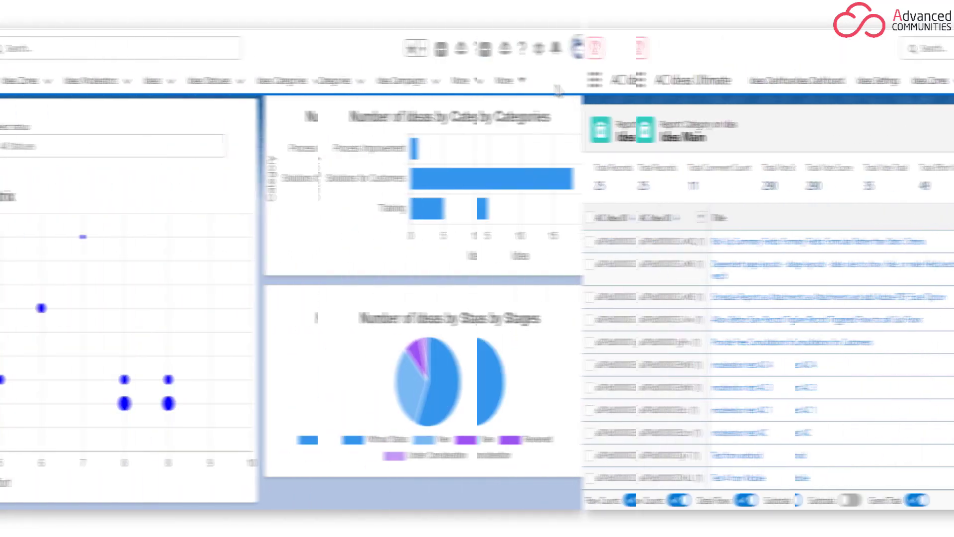
Open the Ideas Dashboard page in Edit Page mode
left_click(895, 50)
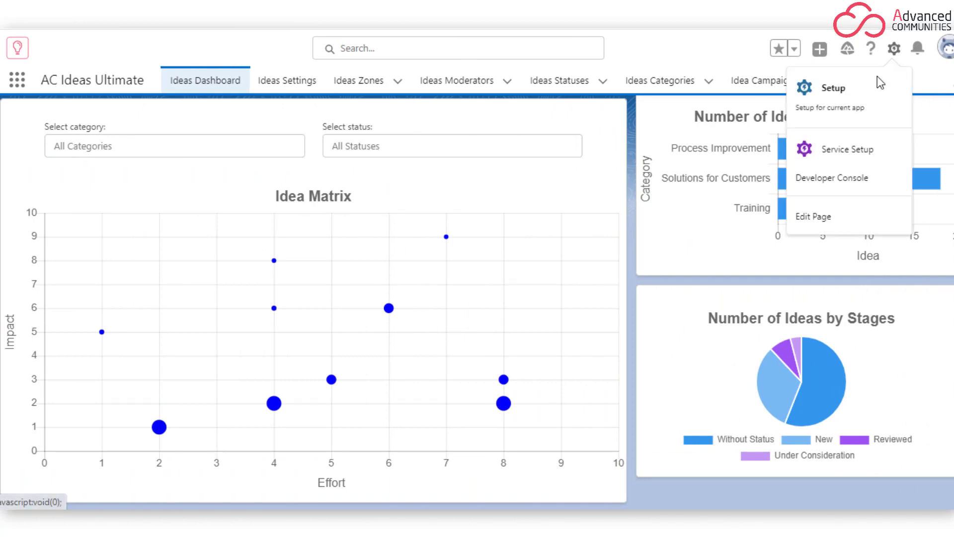
left_click(823, 219)
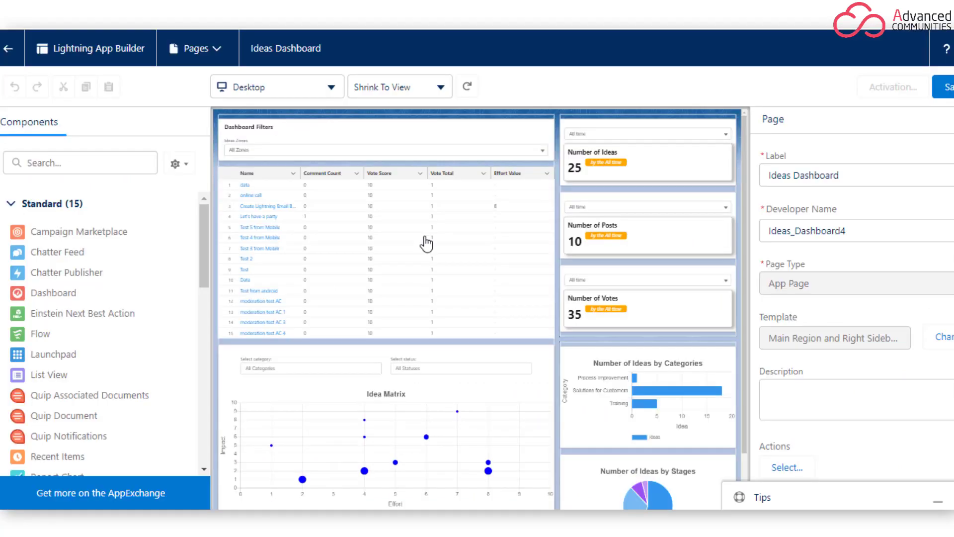
scroll(427, 243, "down", 2)
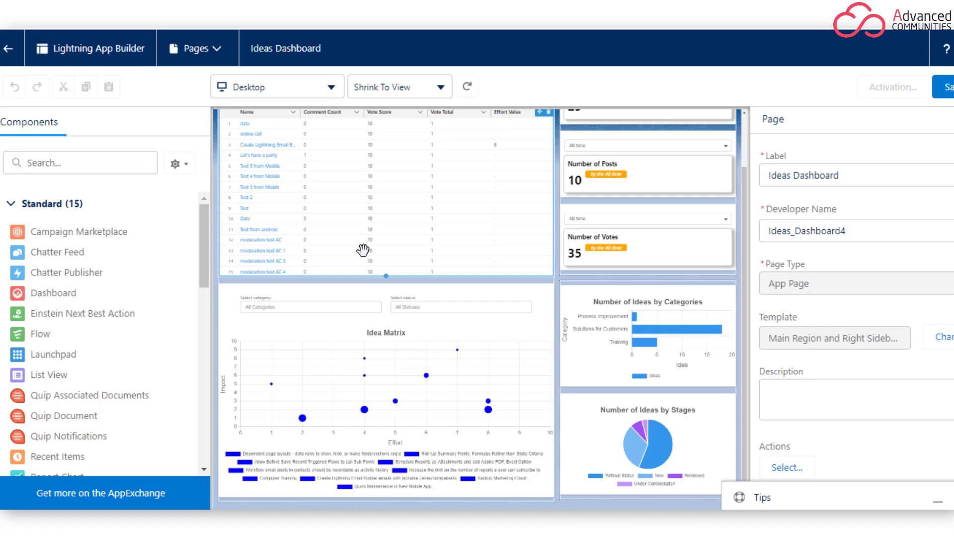
Select the Idea Matrix component and browse its Override Impact formula by field options
left_click(428, 365)
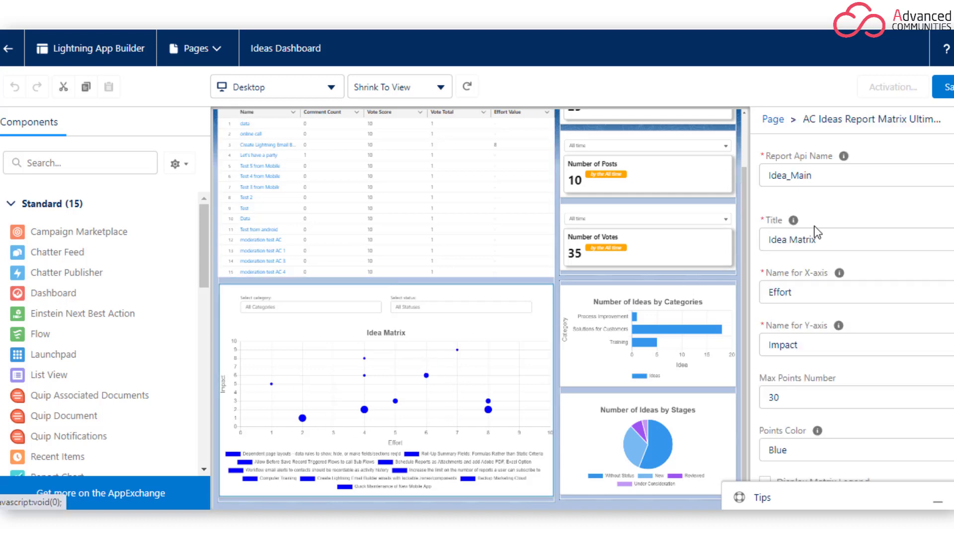
scroll(795, 233, "down", 3)
scroll(815, 232, "up", 1)
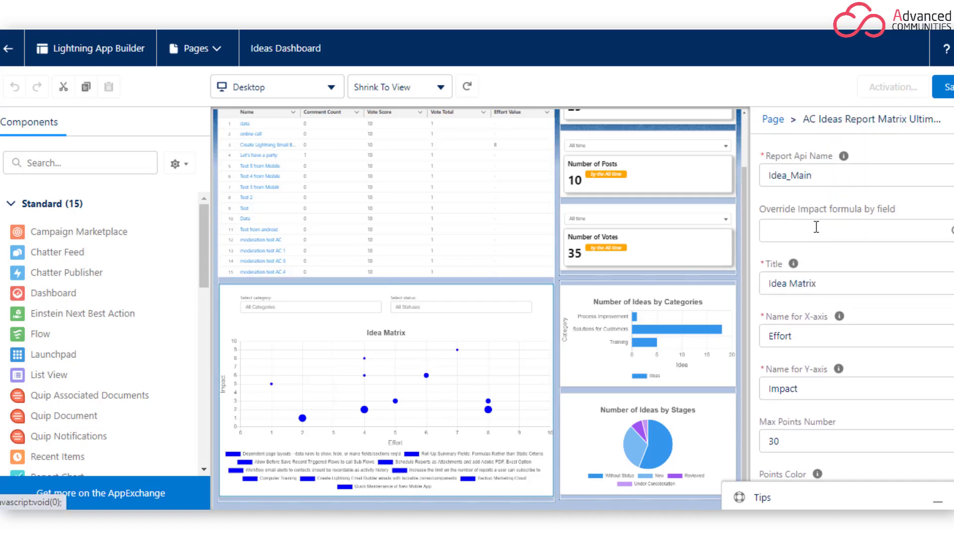
left_click(815, 230)
scroll(831, 268, "down", 3)
scroll(833, 298, "down", 3)
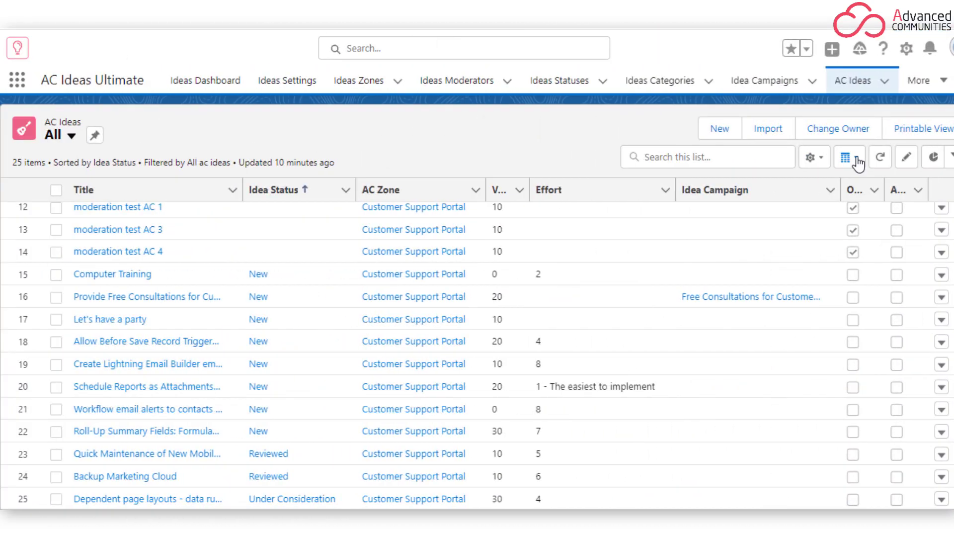
Show ideas as Kanban; move Schedule Reports to column 2, Computer Training and Data to column 1
left_click(850, 157)
left_click(880, 237)
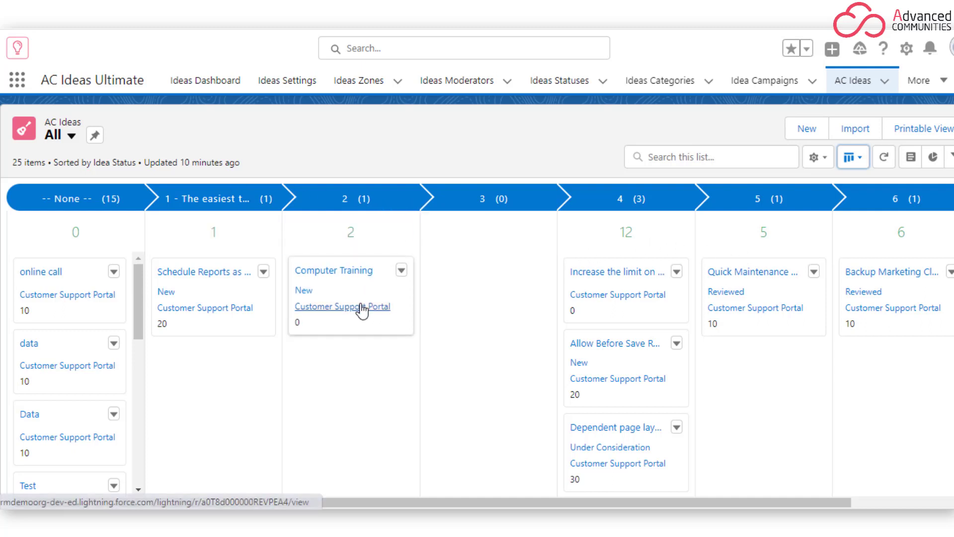
left_click_drag(243, 322, 334, 275)
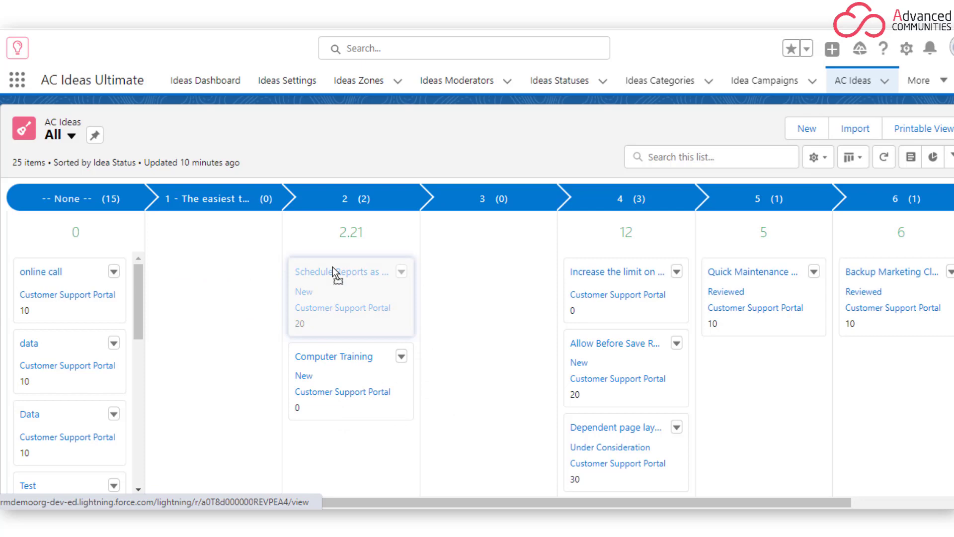
left_click_drag(330, 383, 158, 280)
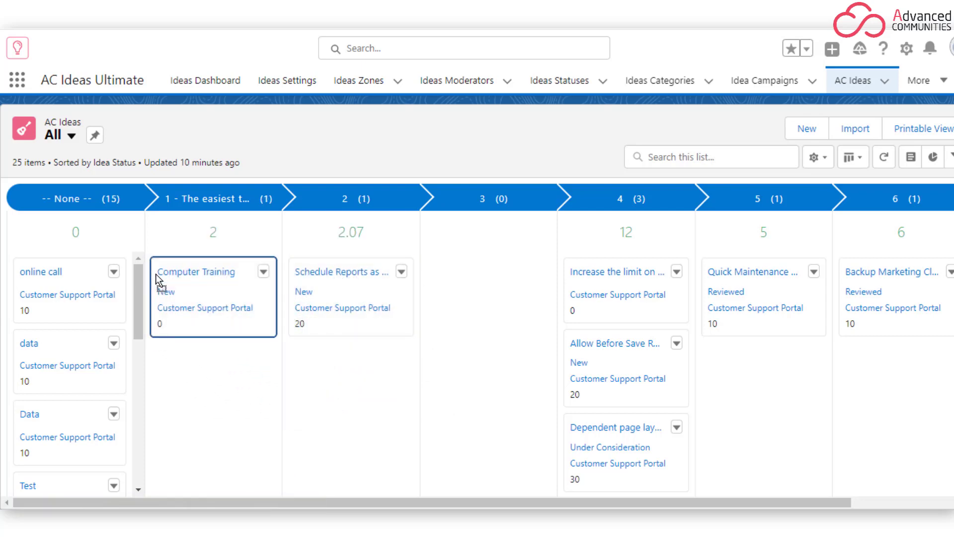
left_click_drag(83, 440, 169, 349)
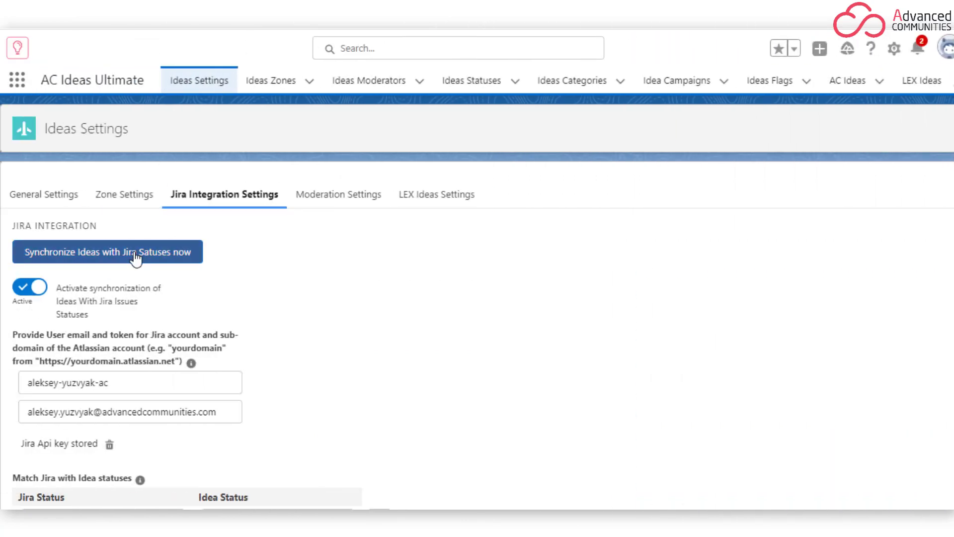
Review the Idea Status options mapped to To Do (Under Consideration), In Progress (Approved) and Done
scroll(135, 283, "down", 3)
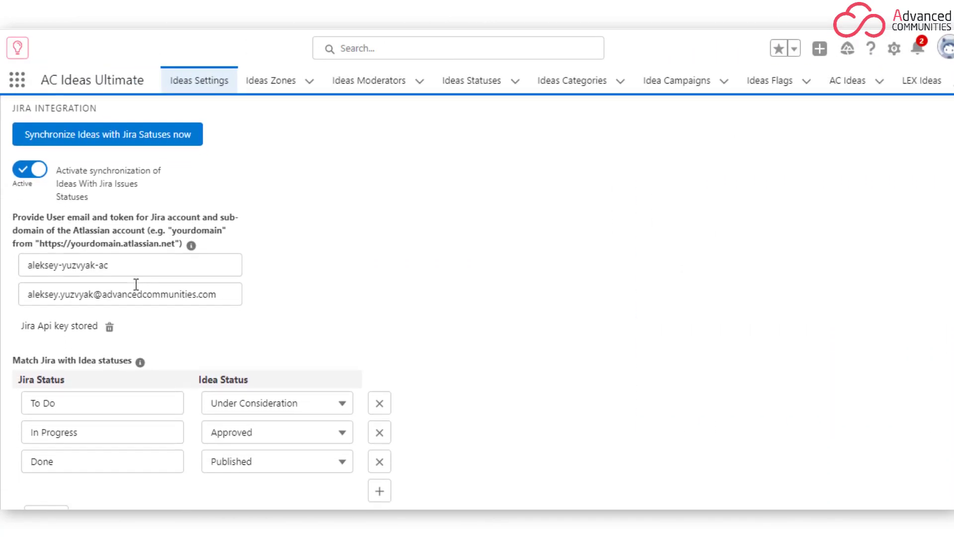
scroll(136, 285, "down", 1)
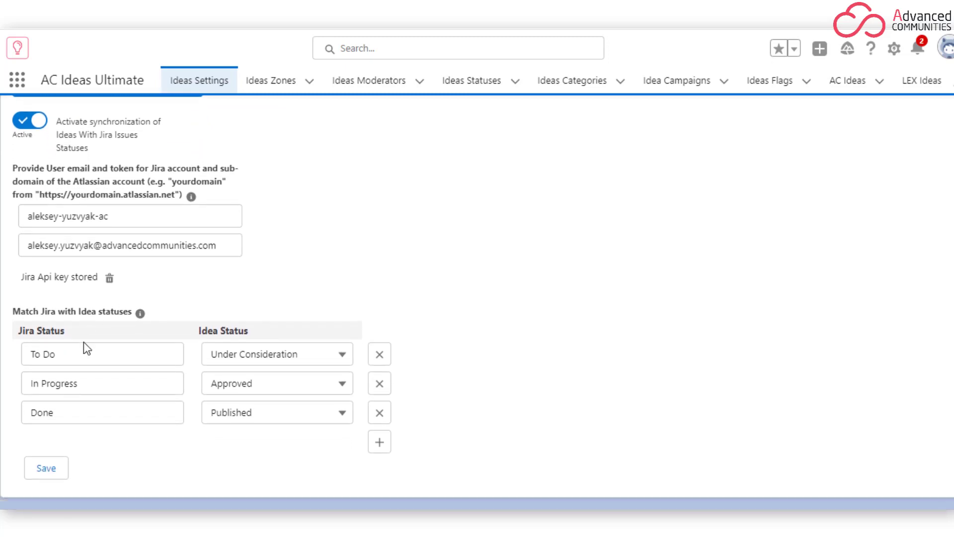
left_click(345, 361)
scroll(308, 384, "down", 3)
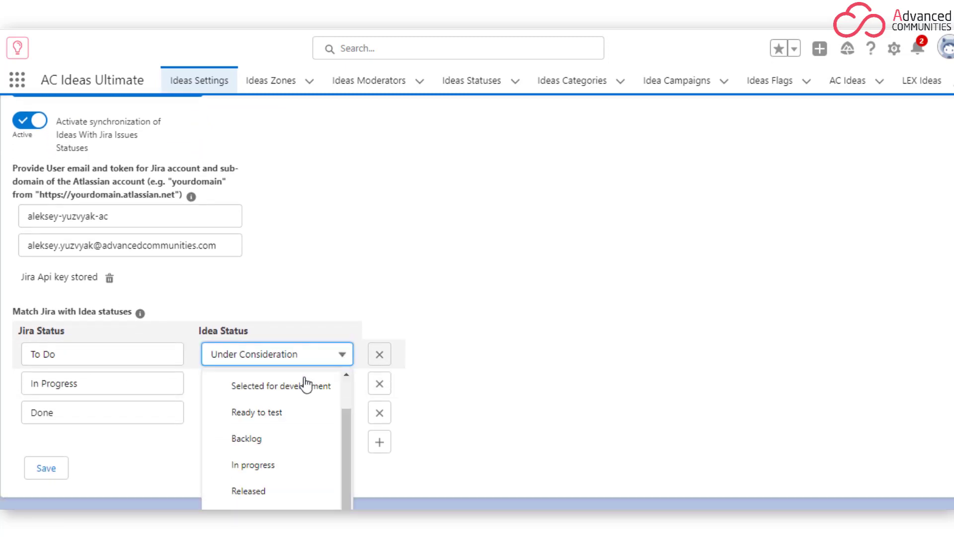
scroll(311, 384, "up", 4)
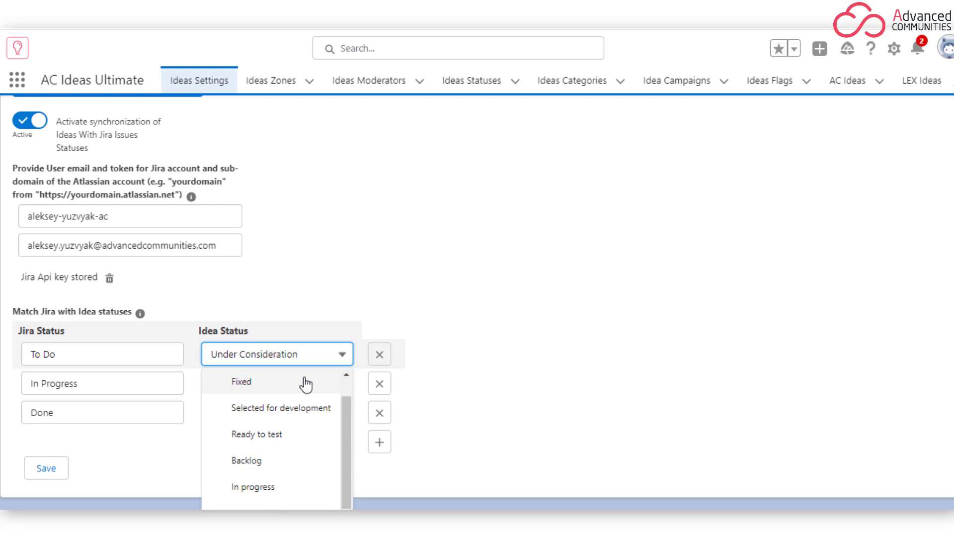
left_click(403, 371)
left_click(346, 390)
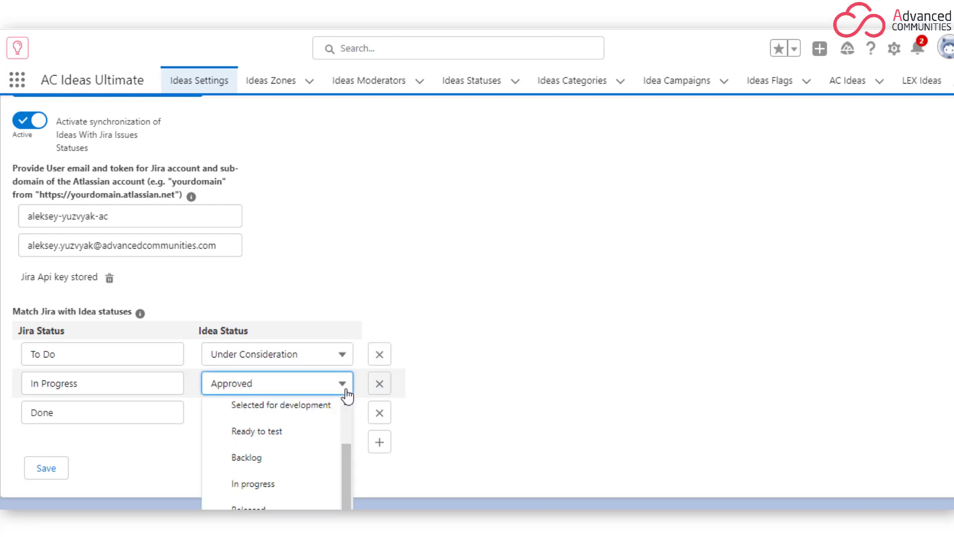
left_click(471, 390)
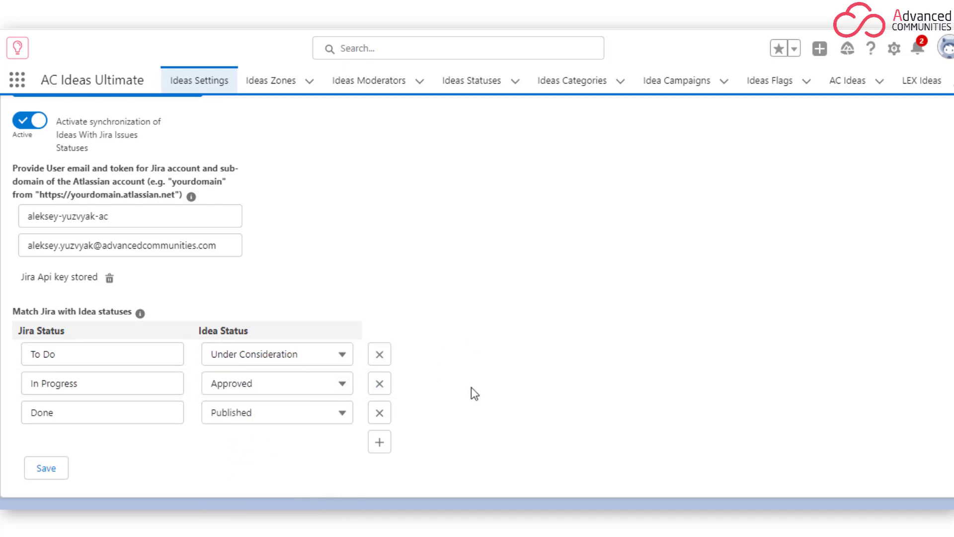
left_click(346, 416)
scroll(322, 452, "down", 5)
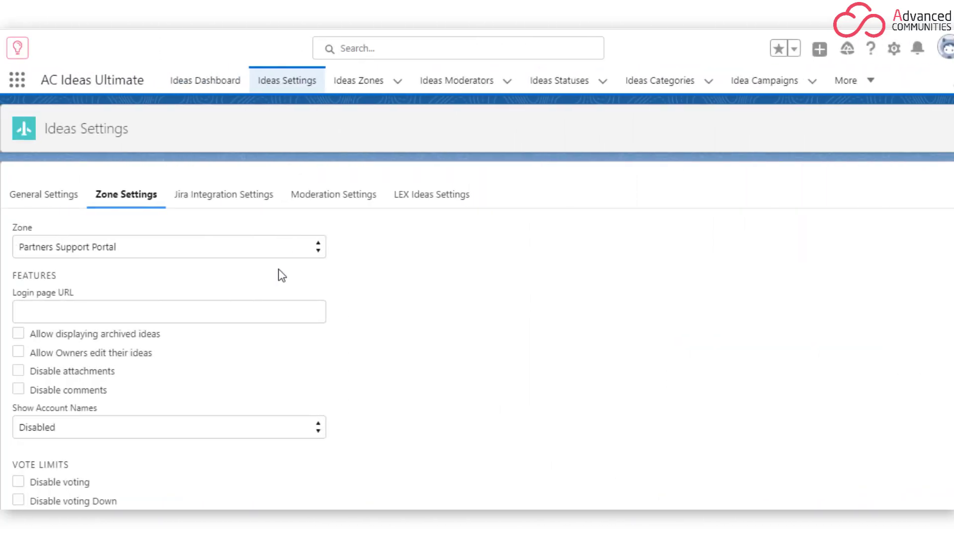
Enter reputation points of 10 for posting an idea, 5 for voting and 5 for commenting
scroll(462, 263, "down", 10)
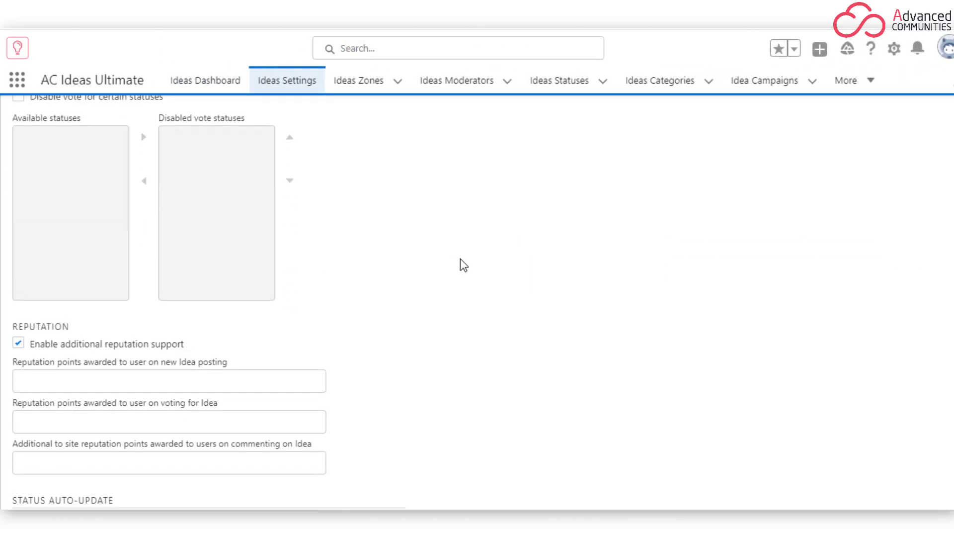
scroll(461, 259, "down", 2)
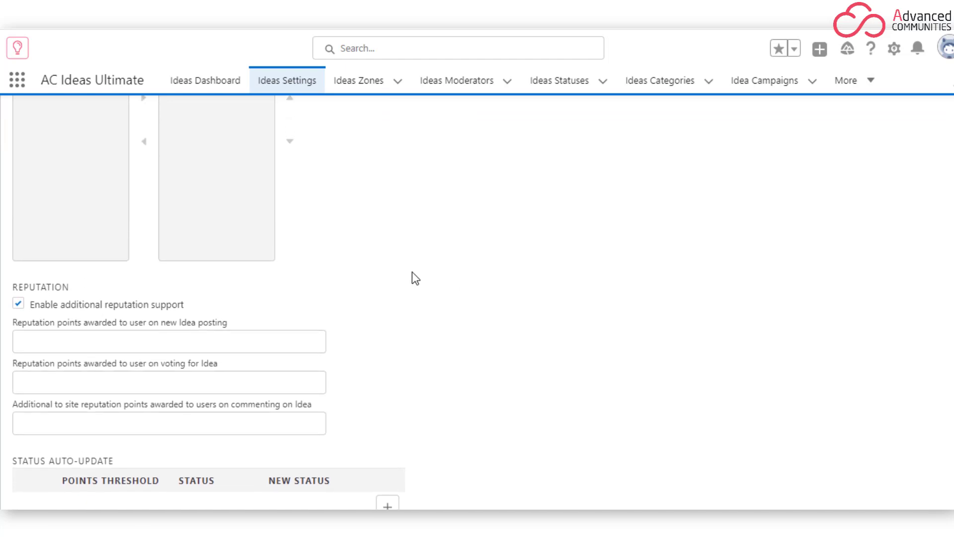
left_click(50, 339)
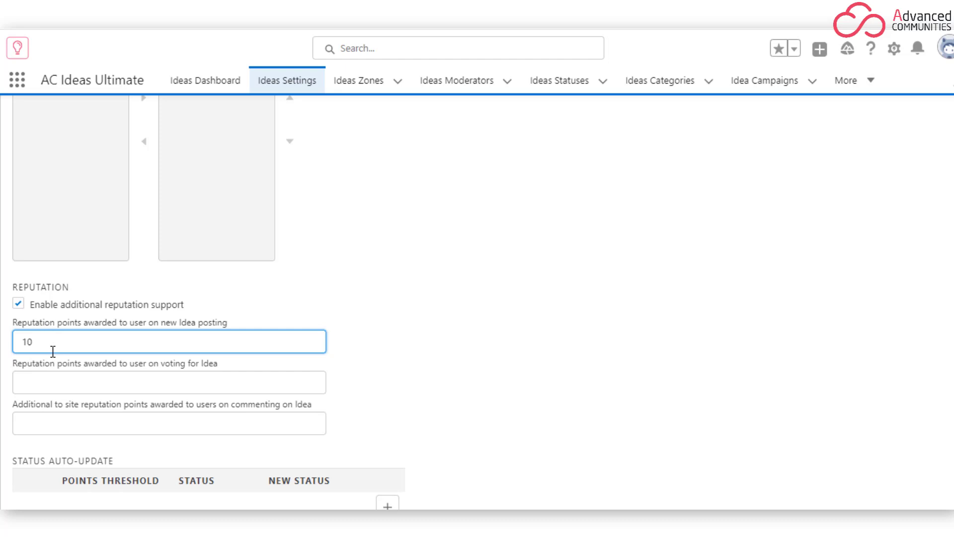
left_click(64, 384)
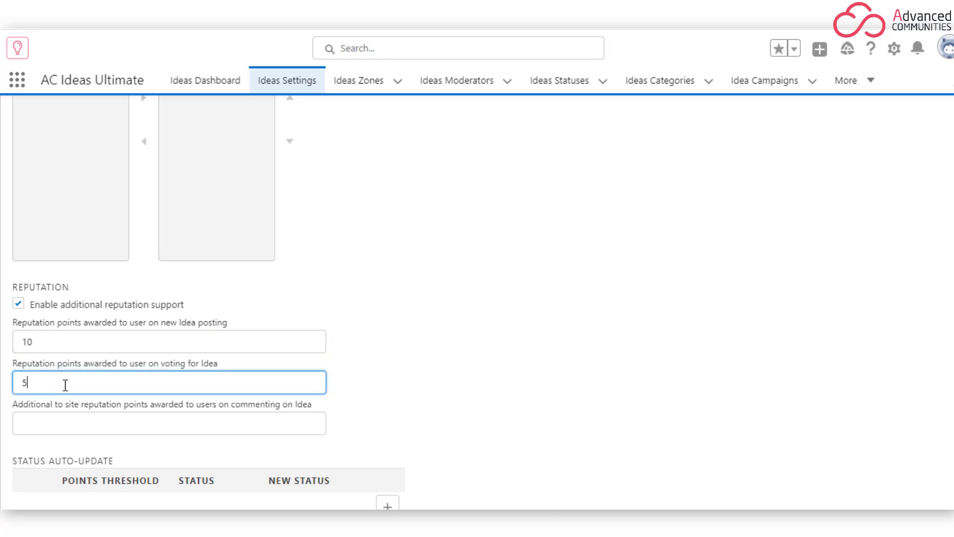
left_click(53, 427)
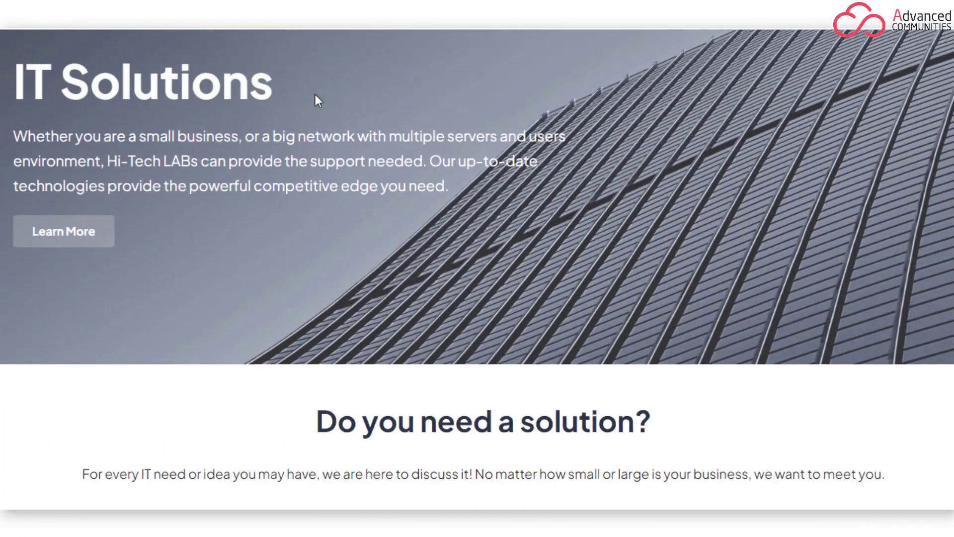
scroll(315, 94, "down", 2)
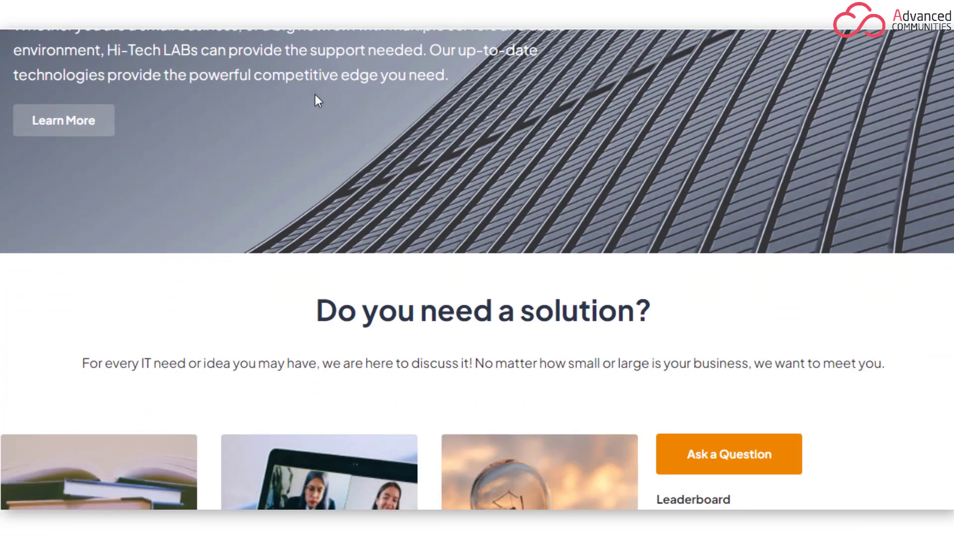
scroll(315, 94, "down", 5)
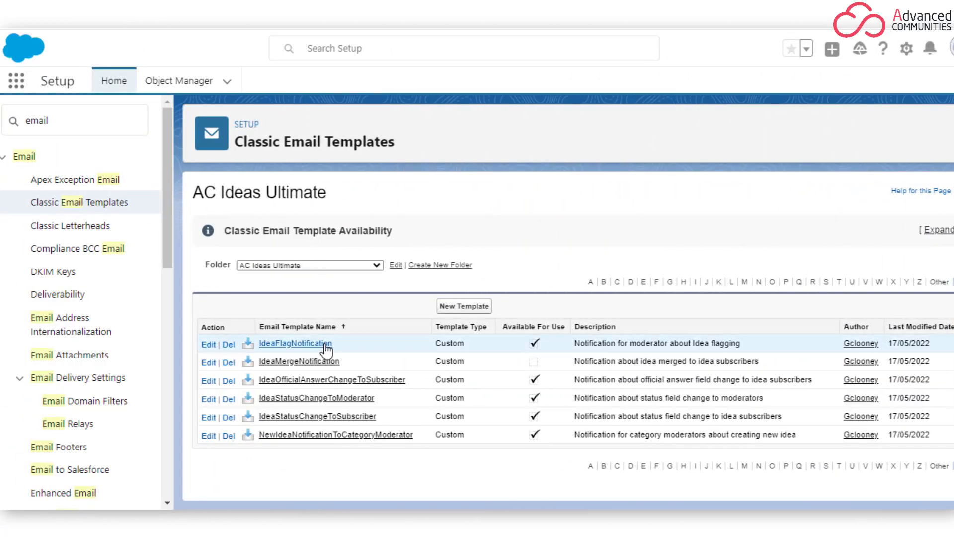
Open the IdeaStatusChangeToSubscriber template and scroll down to its subject and message preview
left_click(334, 417)
scroll(739, 286, "down", 2)
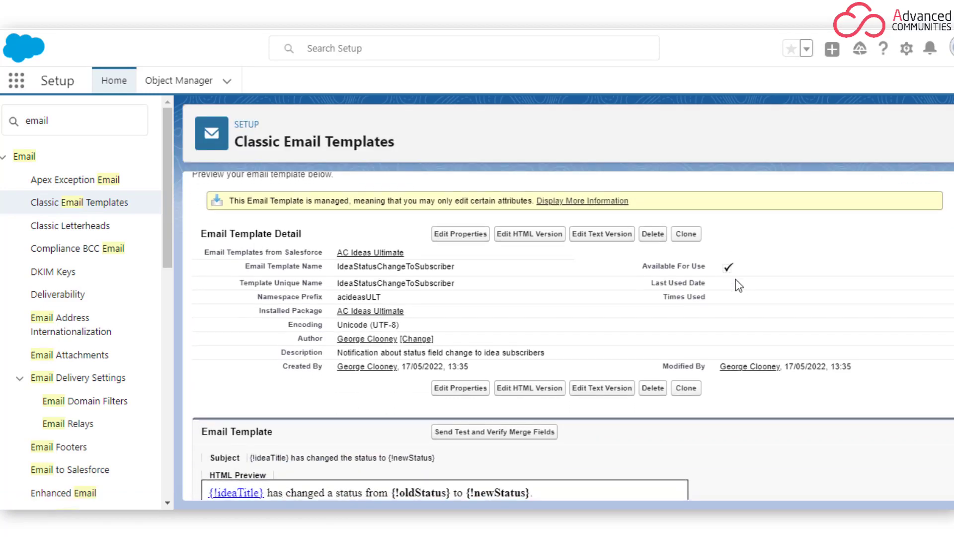
scroll(736, 280, "down", 5)
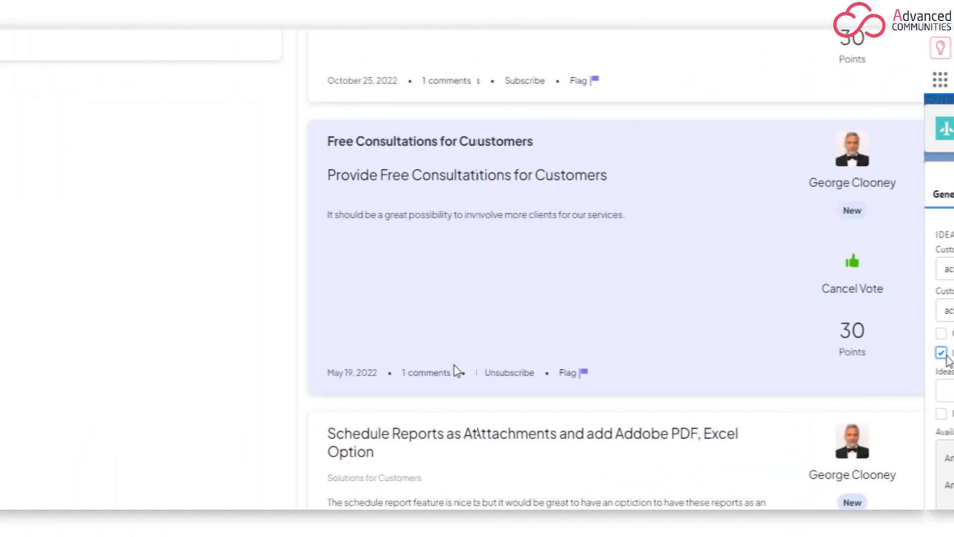
Submit a flag on Provide Free Consultations for Customers with the reason 'I don't like this idea'
left_click(595, 373)
left_click(599, 431)
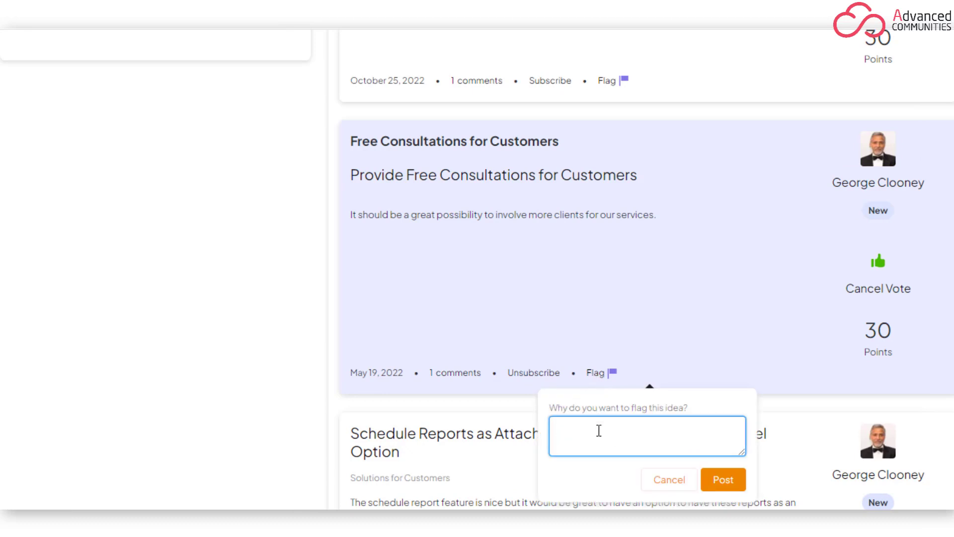
type("I don't like this idea")
left_click(731, 482)
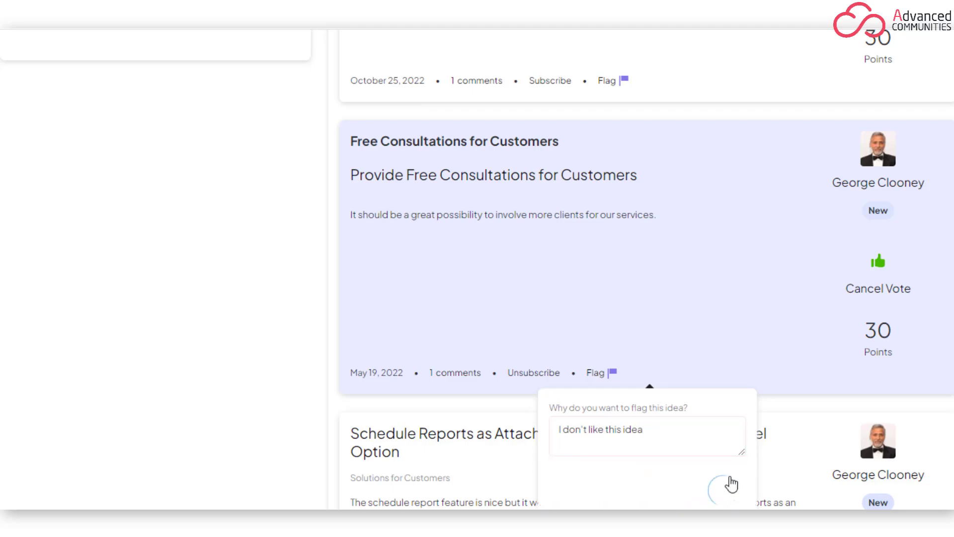
mouse_move(615, 387)
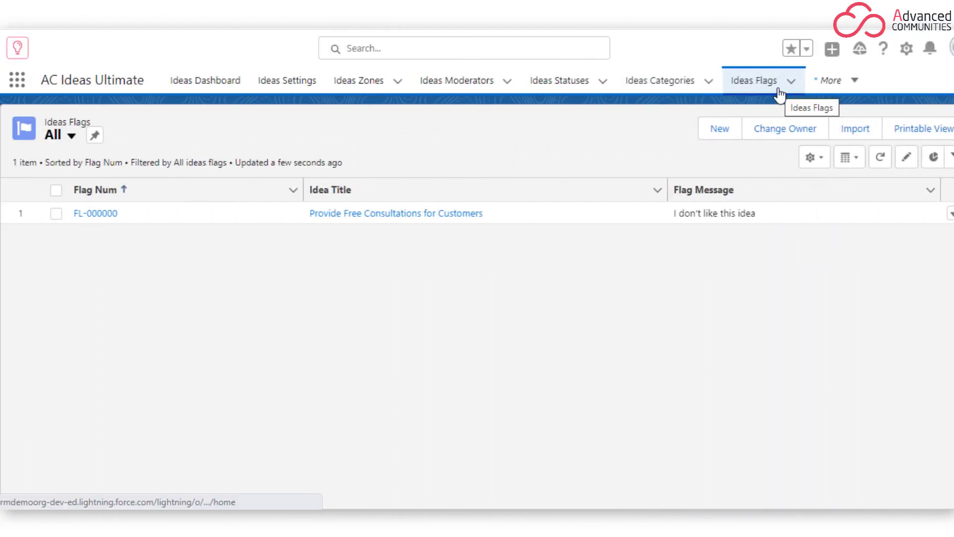
Open flag FL-000000 to view its message 'I don't like this idea' on Provide Free Consultations for Customers
left_click(103, 213)
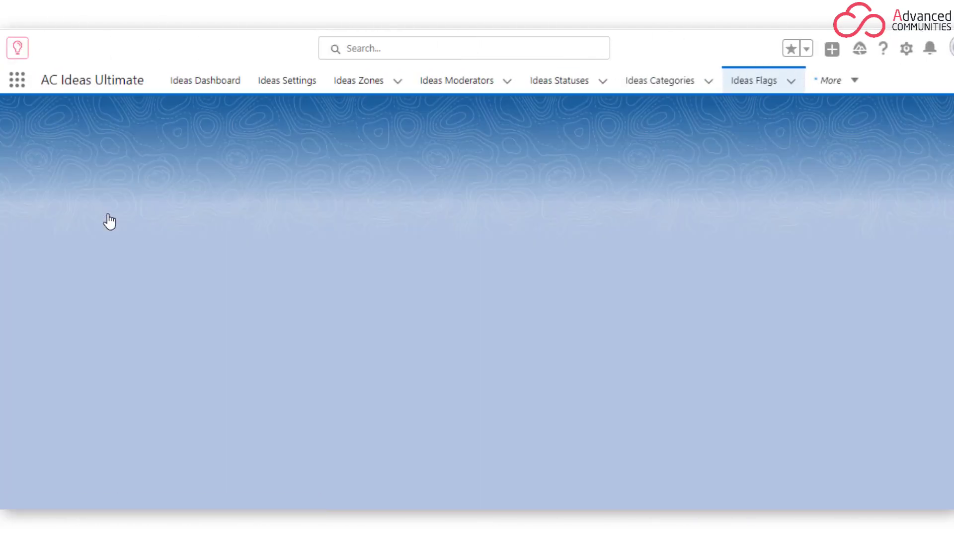